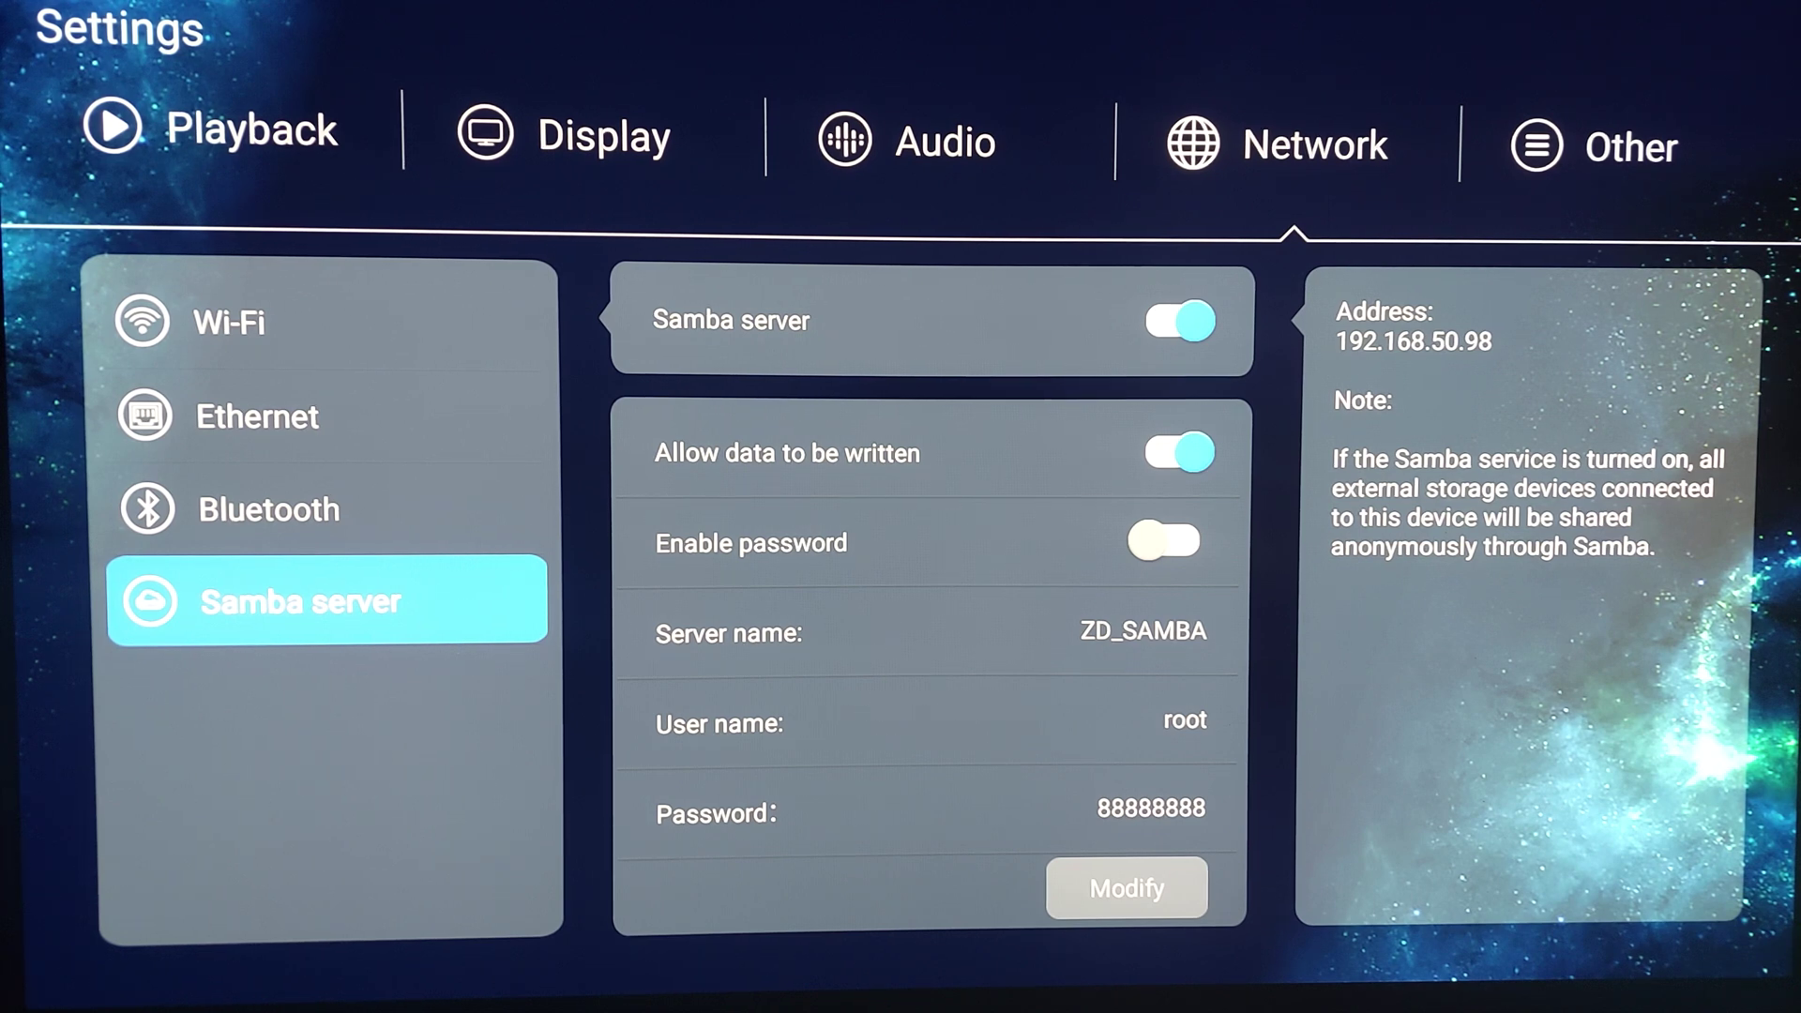
Examine the Samba server settings, including the server switch and the option that allows data to be written
key(Right)
key(Up)
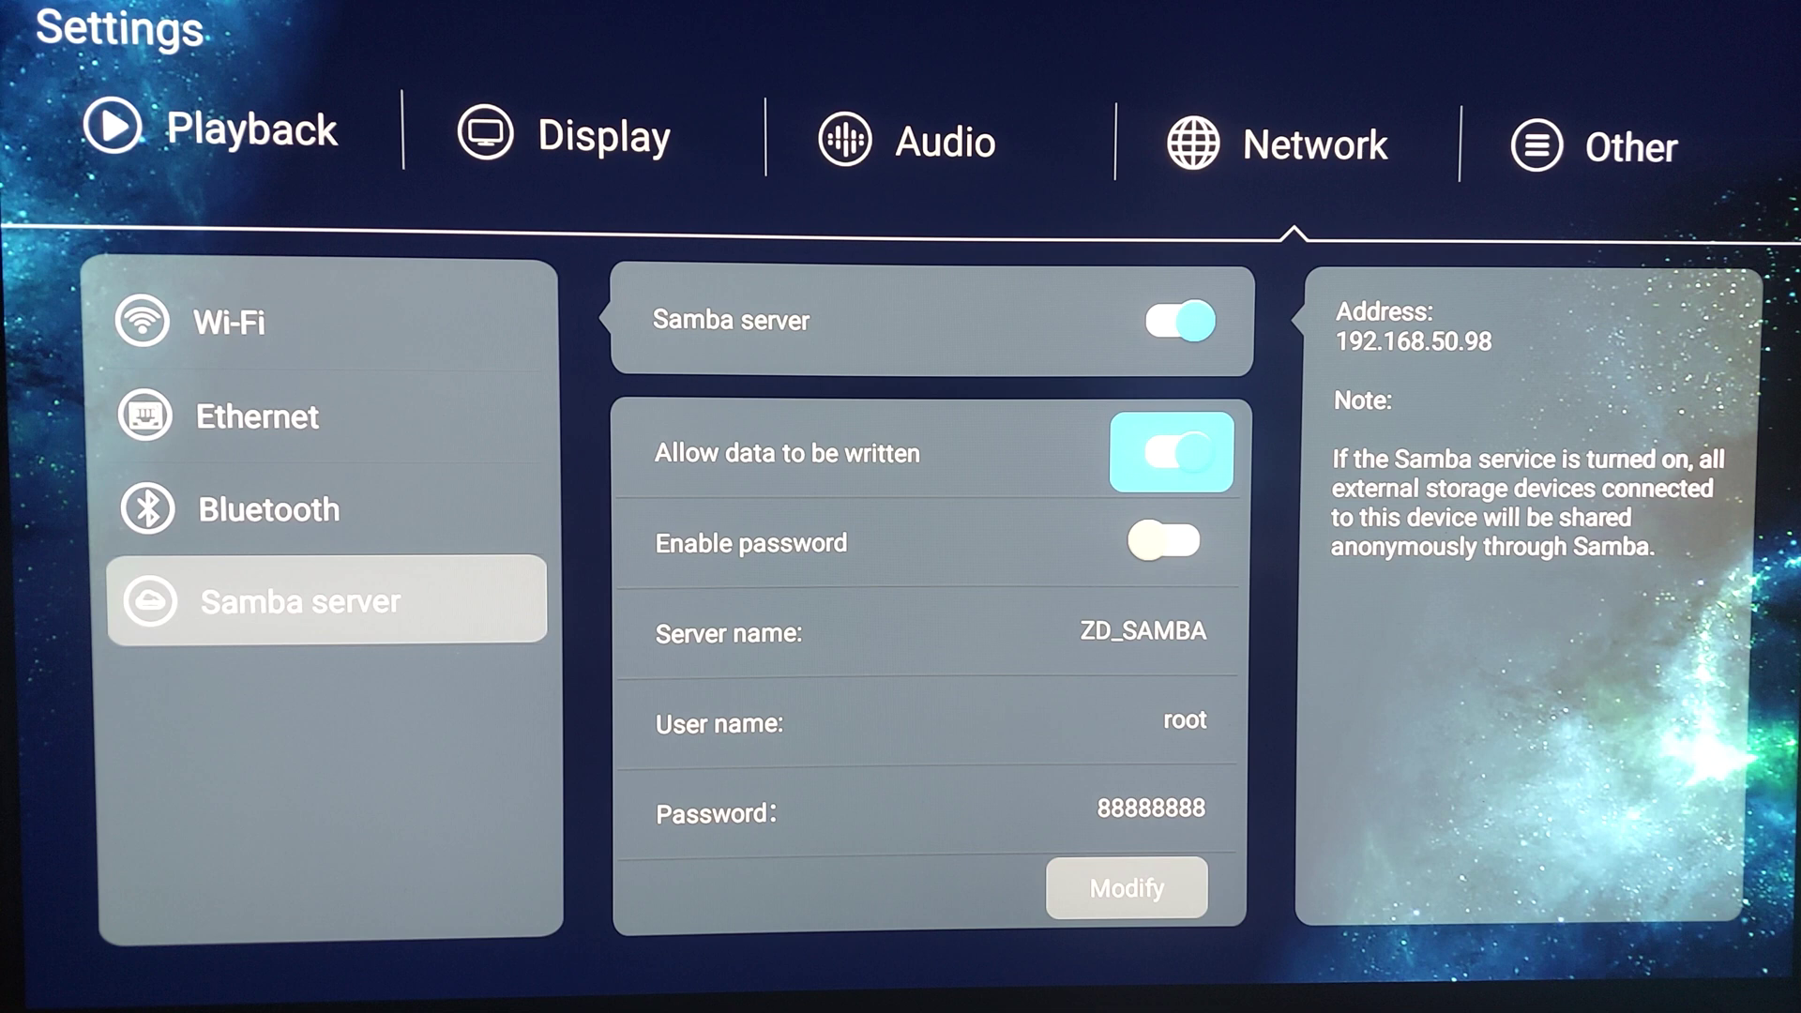
key(Up)
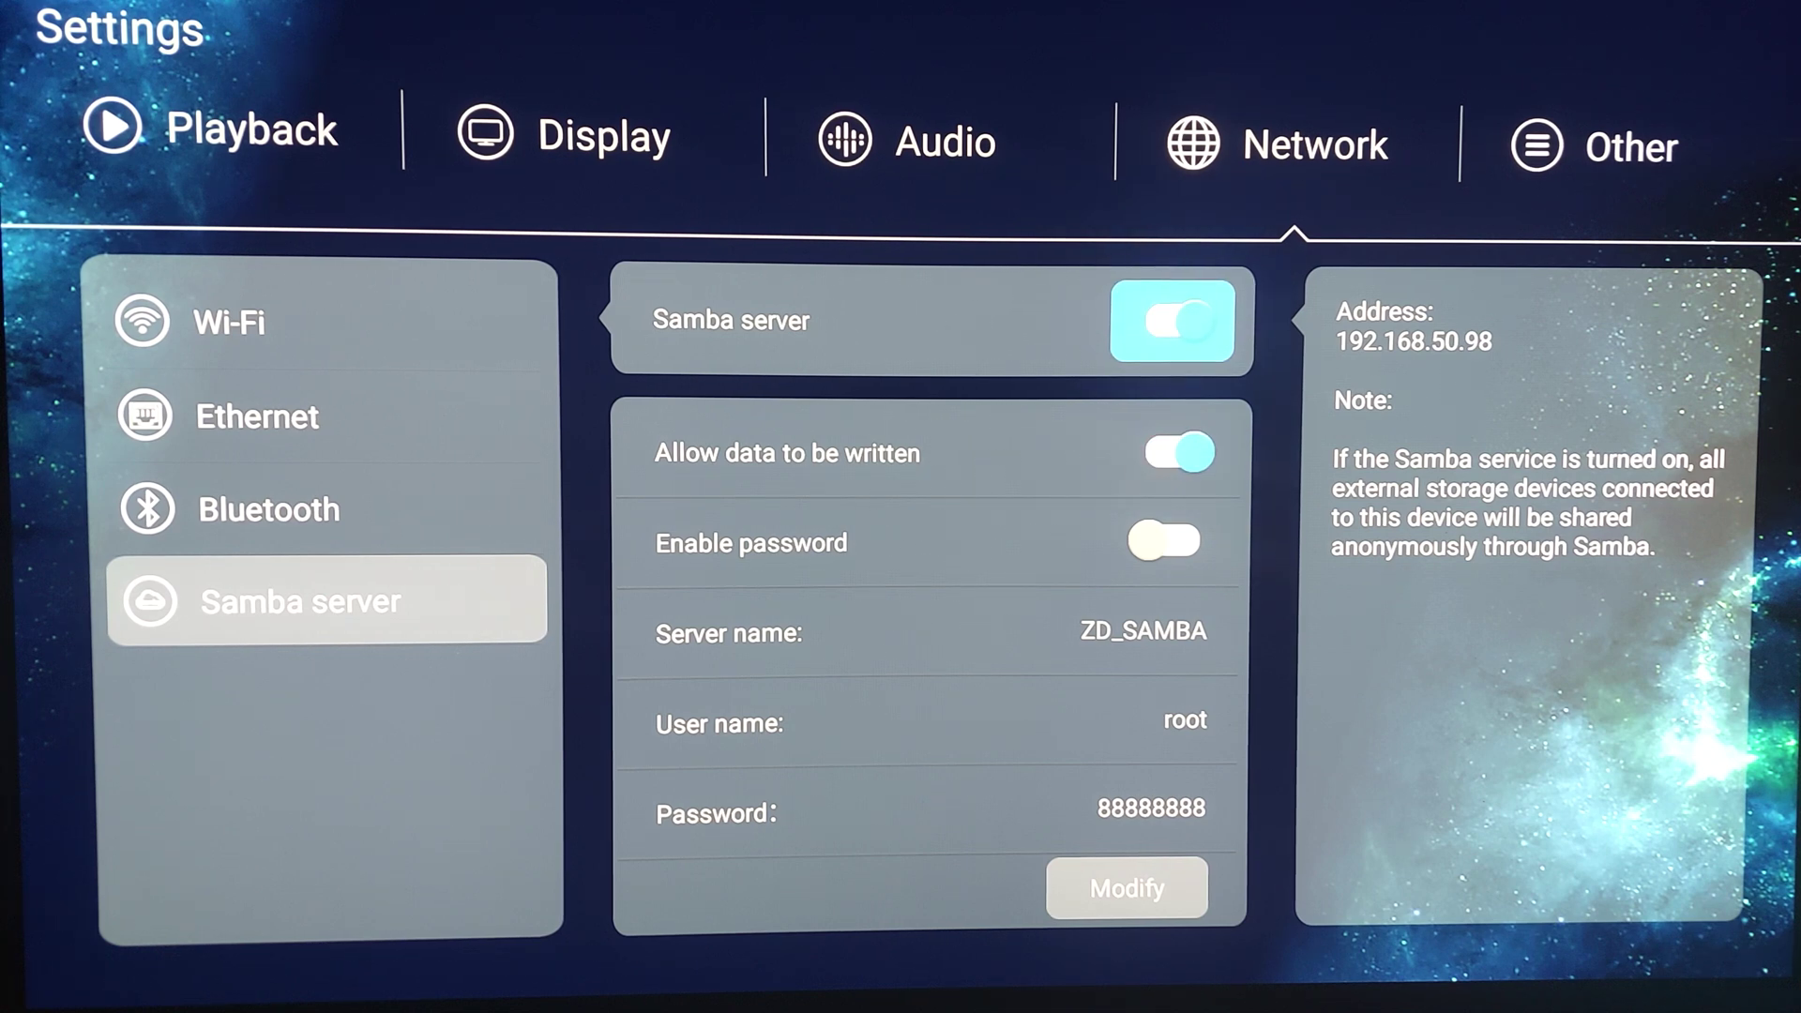
key(Down)
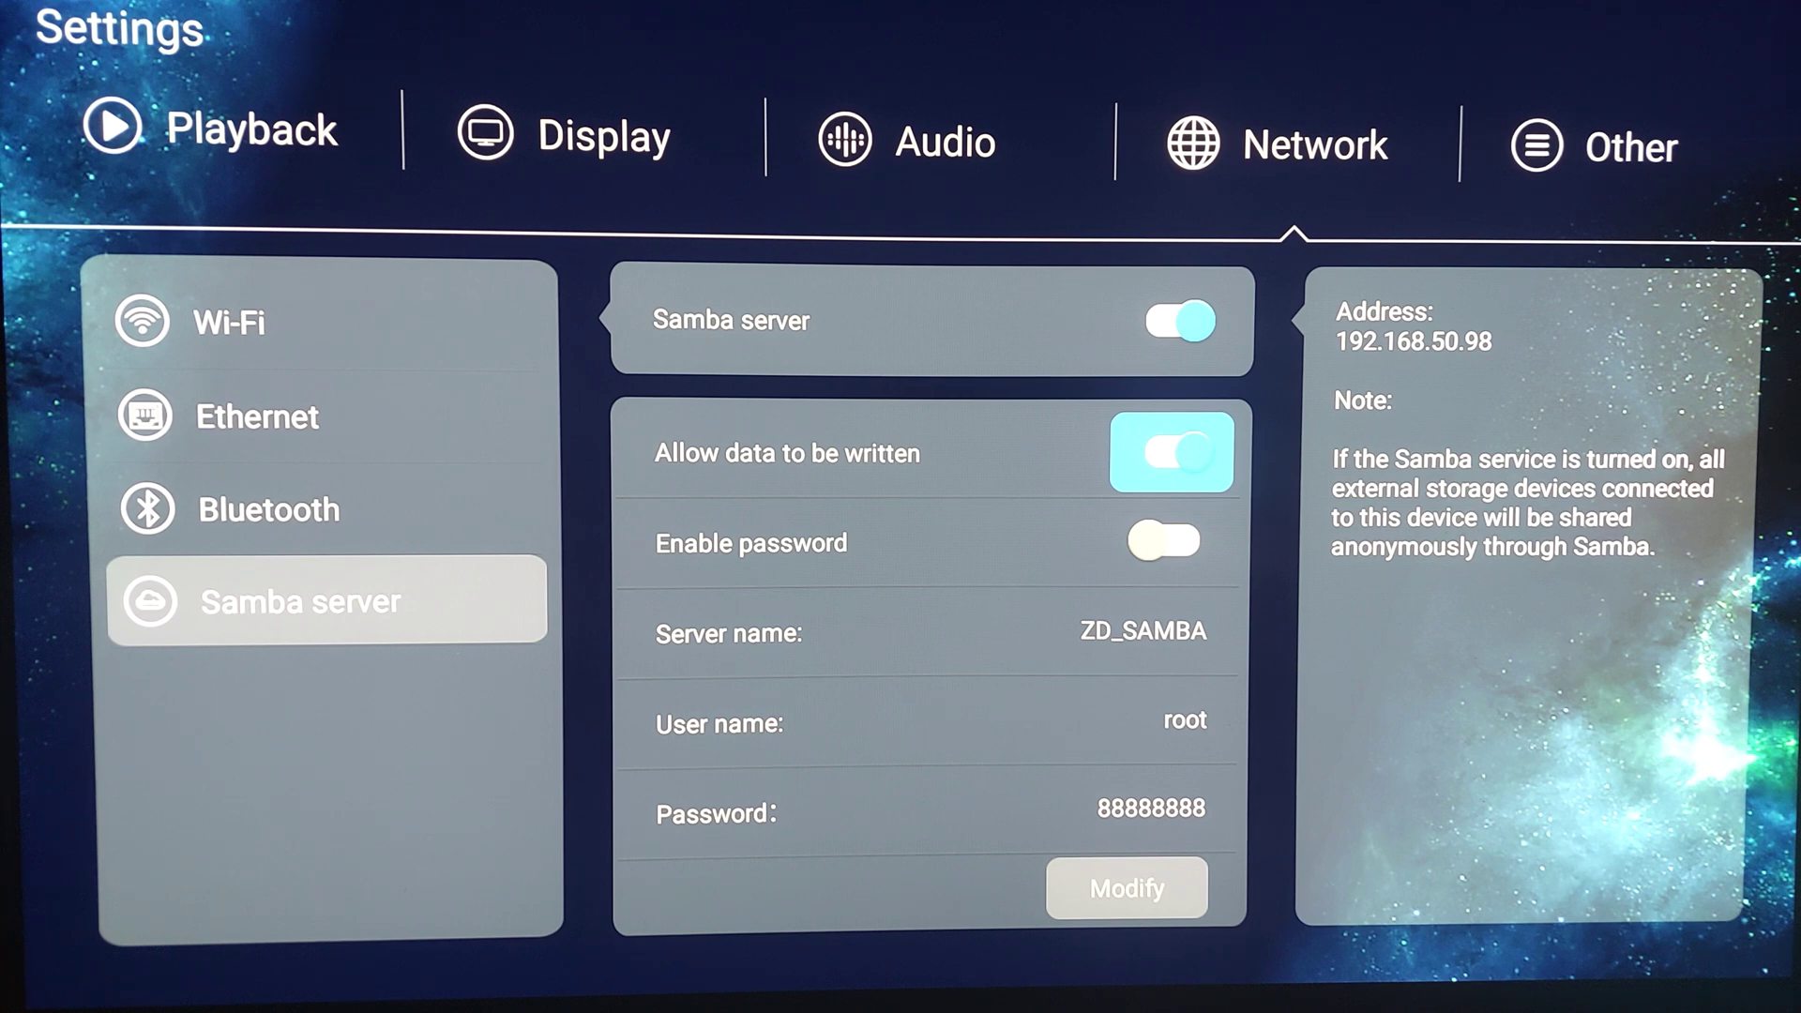
key(Down)
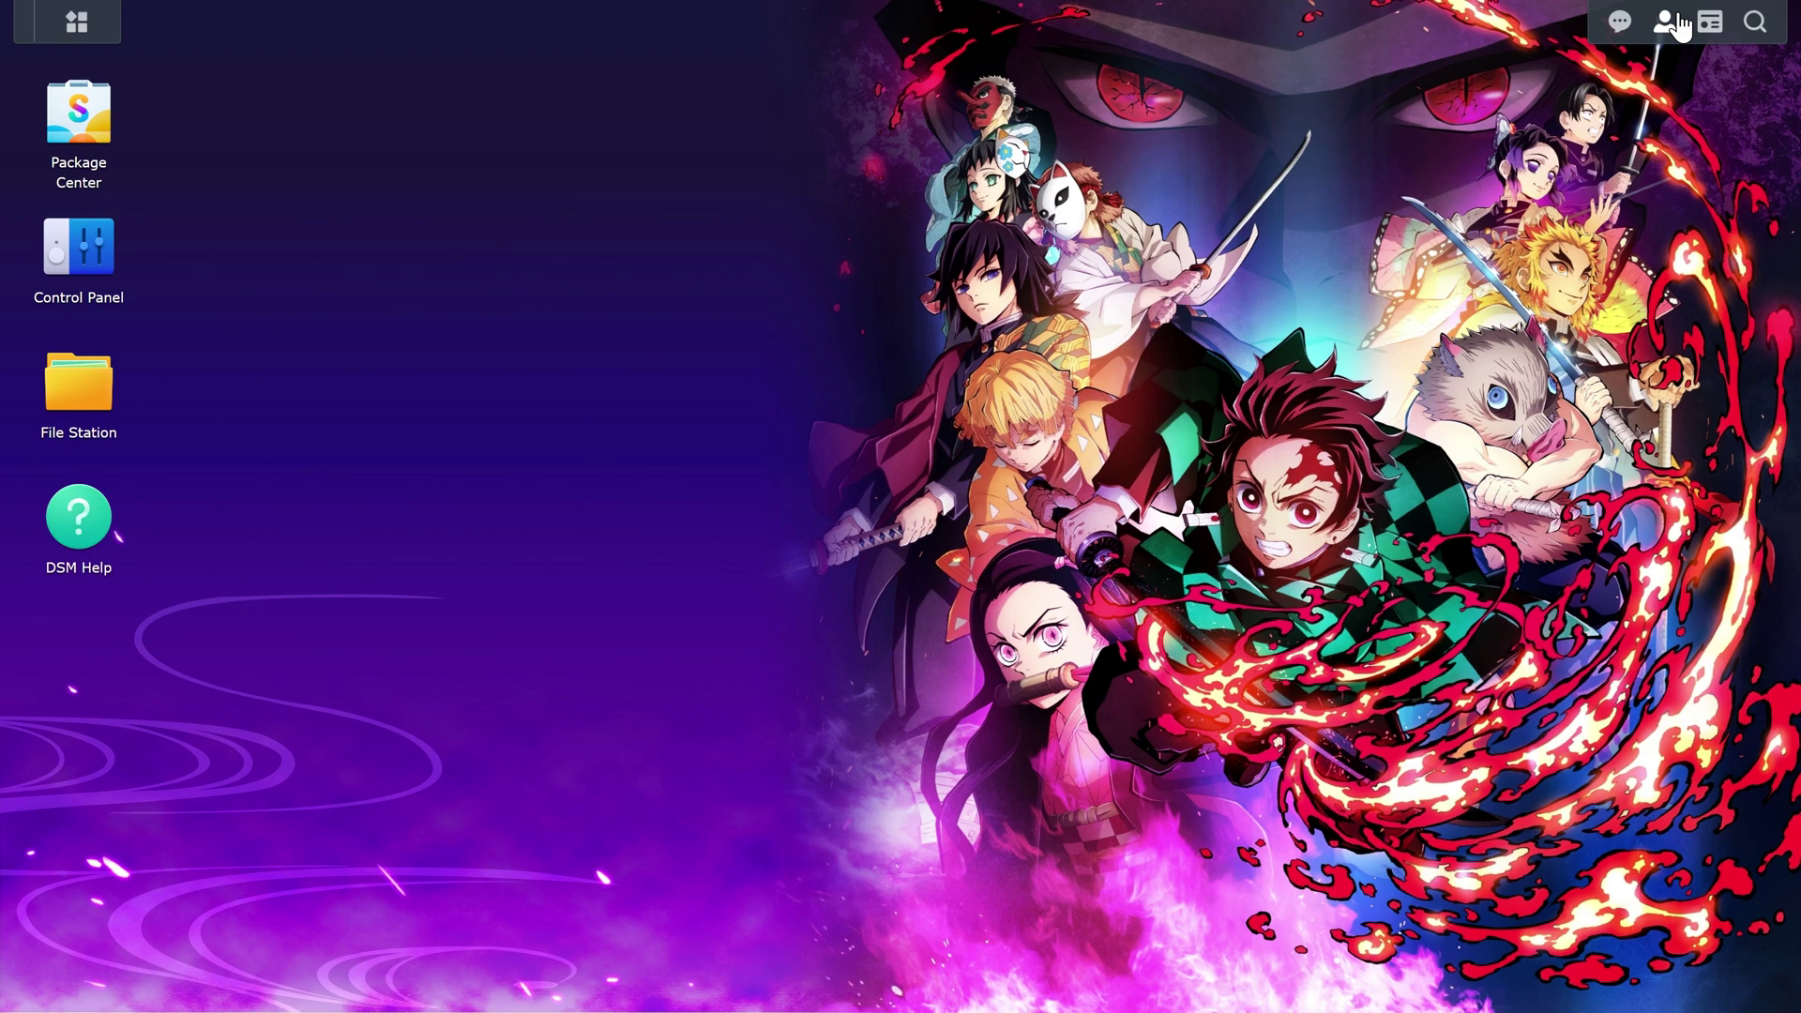
Switch to the Synology DSM desktop, show its installed applications and go to the Emby Server web interface
click(84, 24)
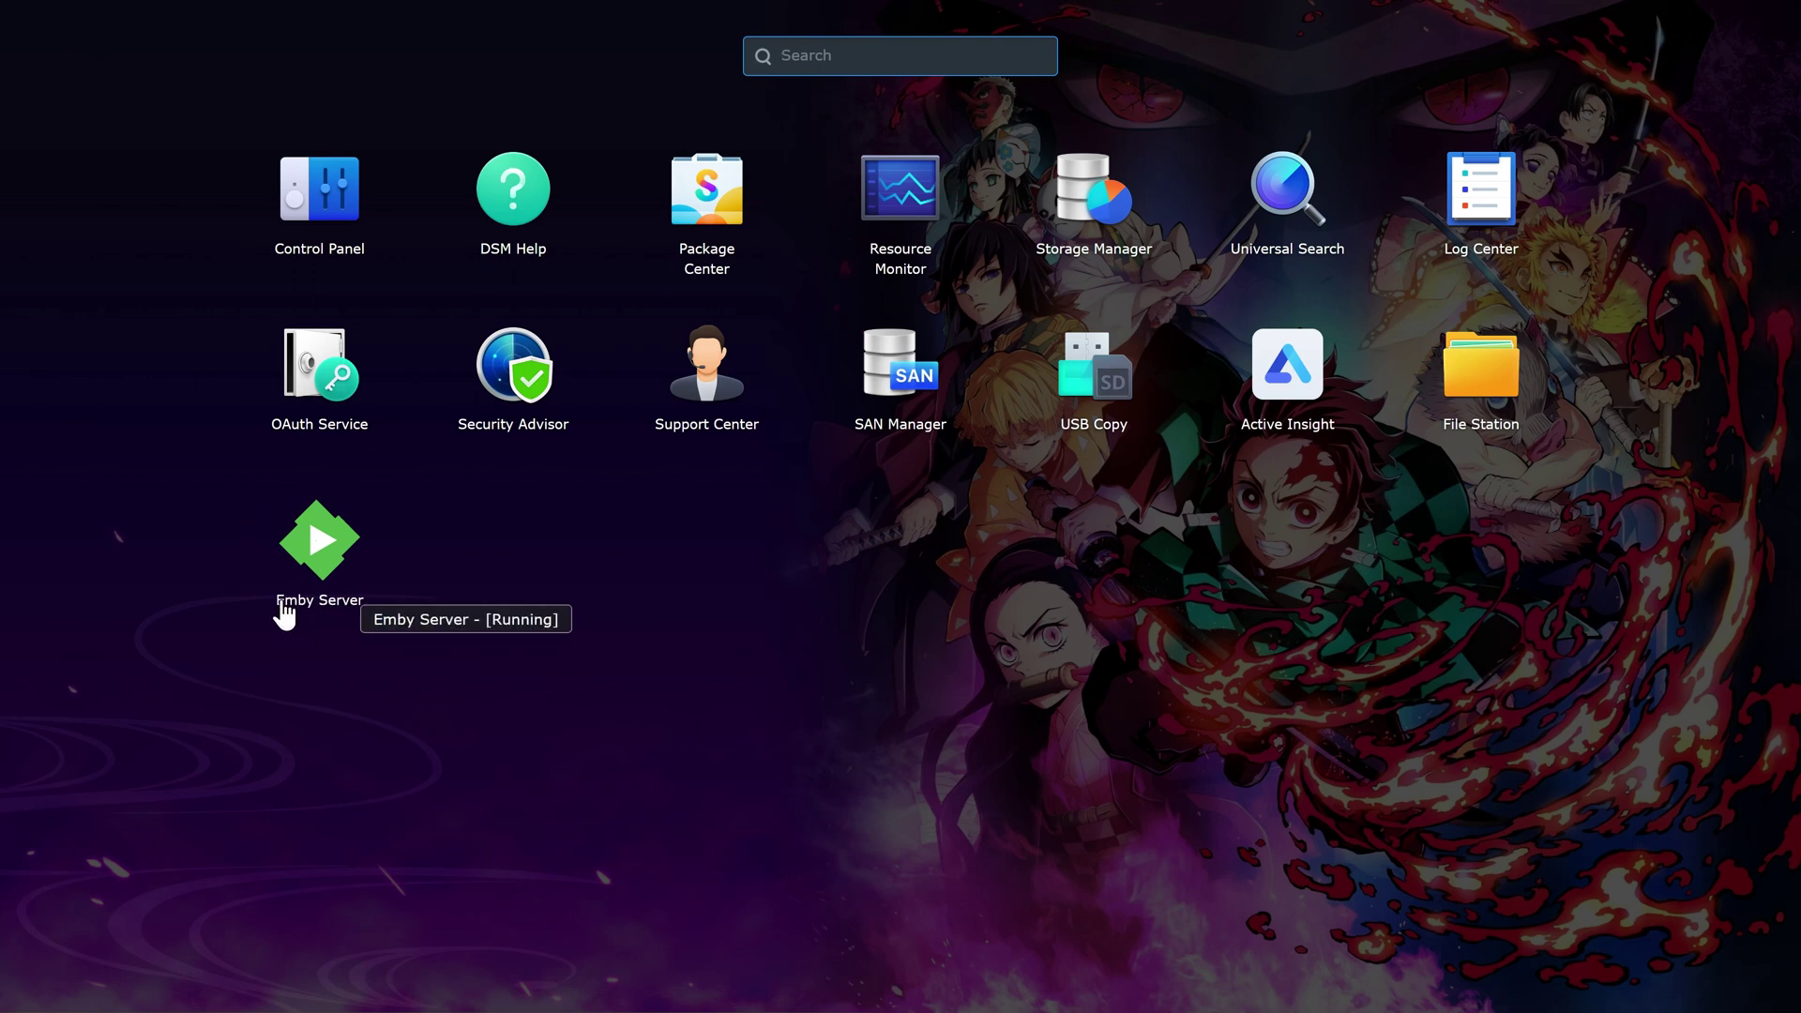
click(448, 65)
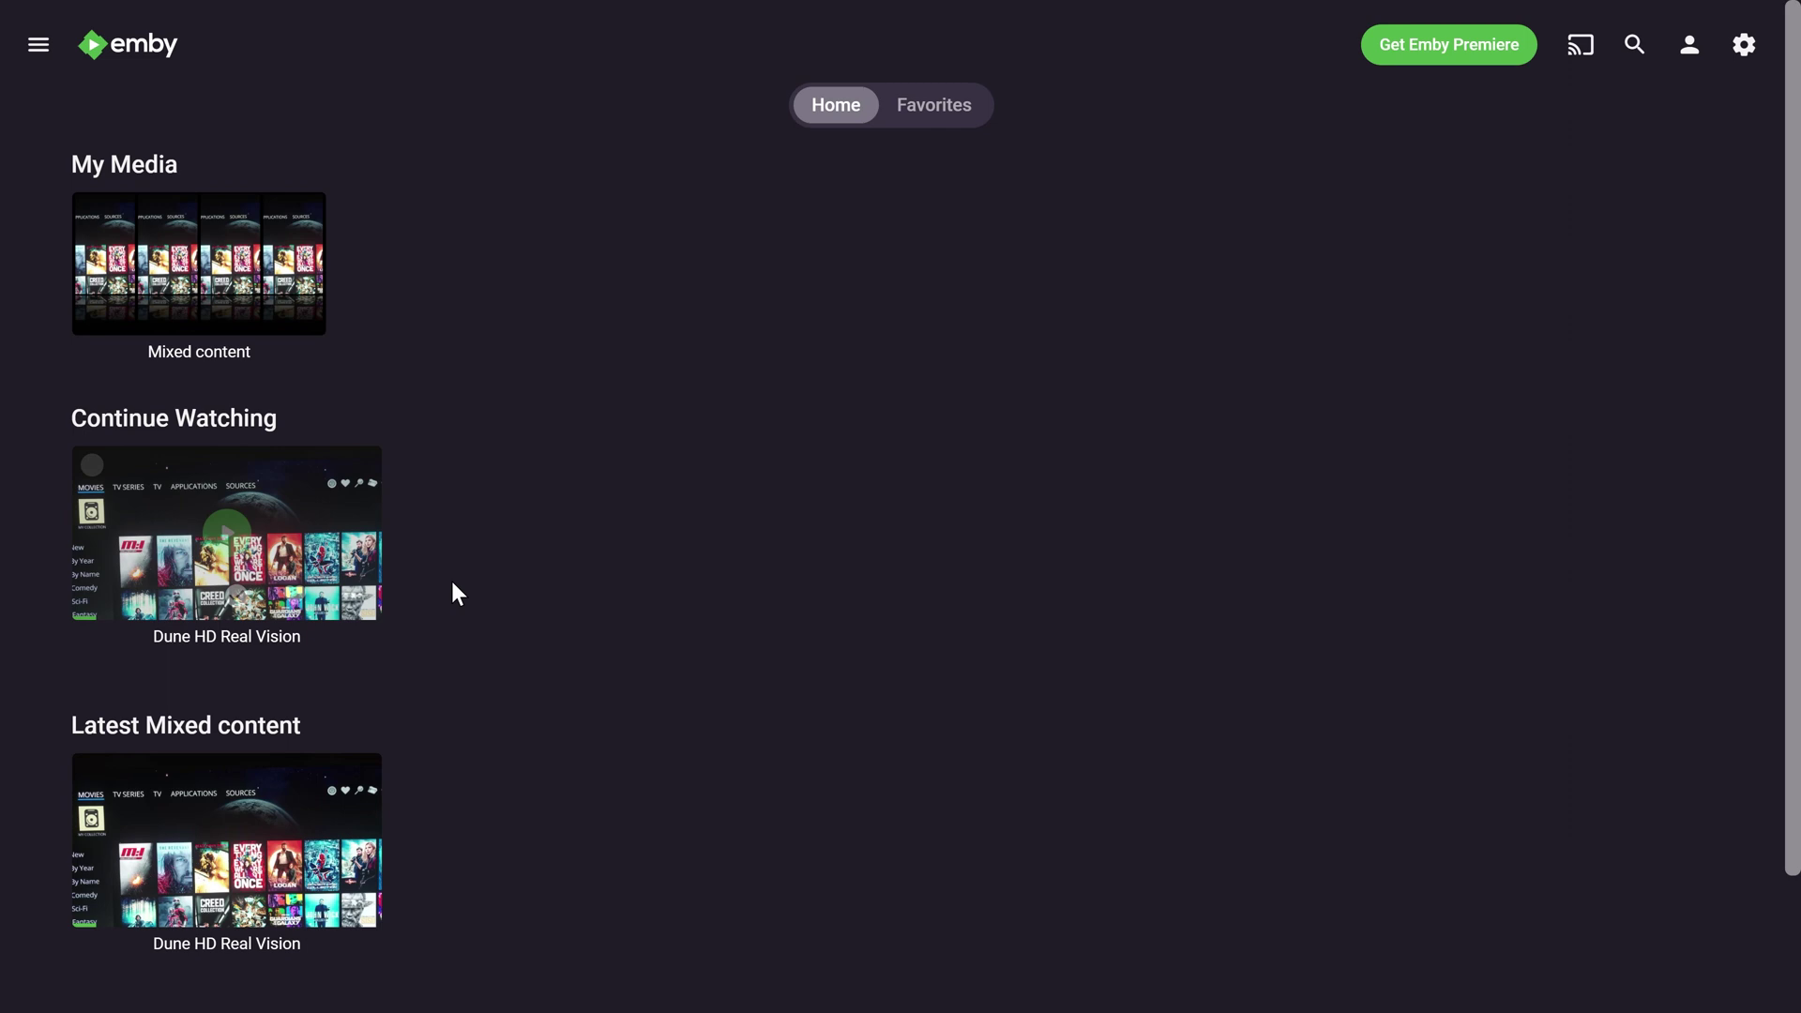
Remove the existing "Mixed content" library from the Emby server's library settings
mouse_move(328, 483)
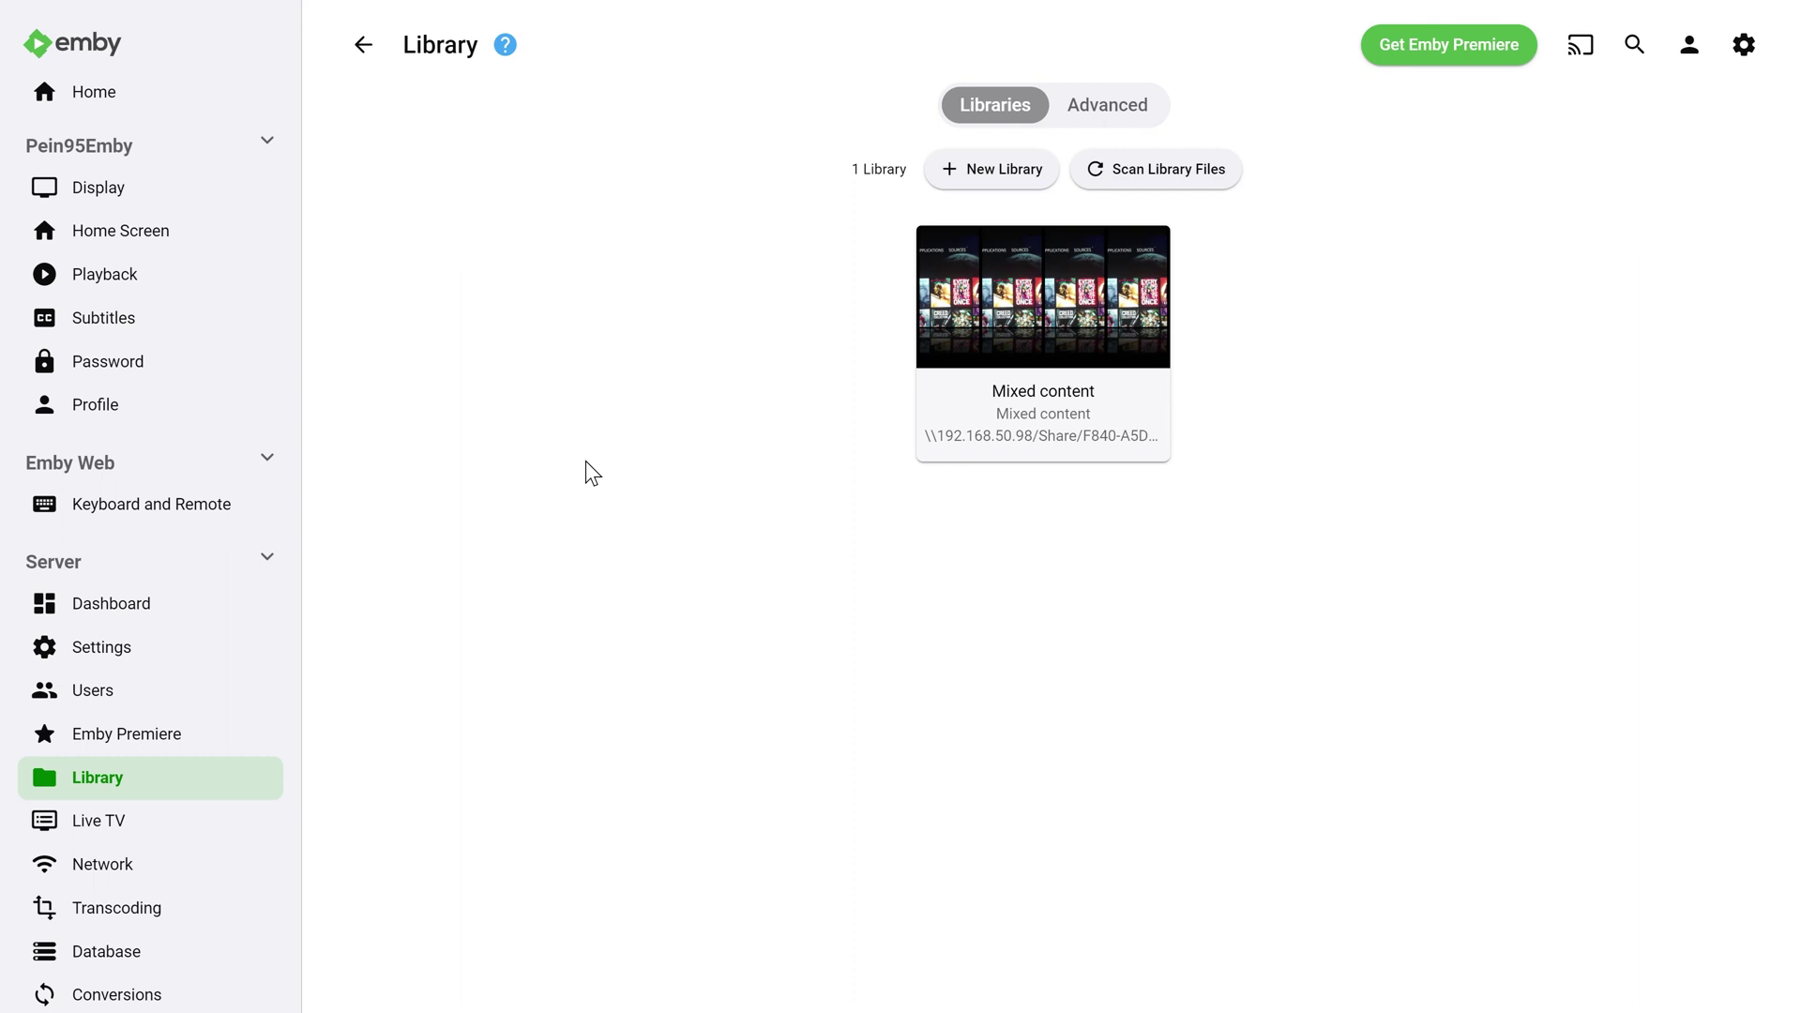
mouse_move(1118, 345)
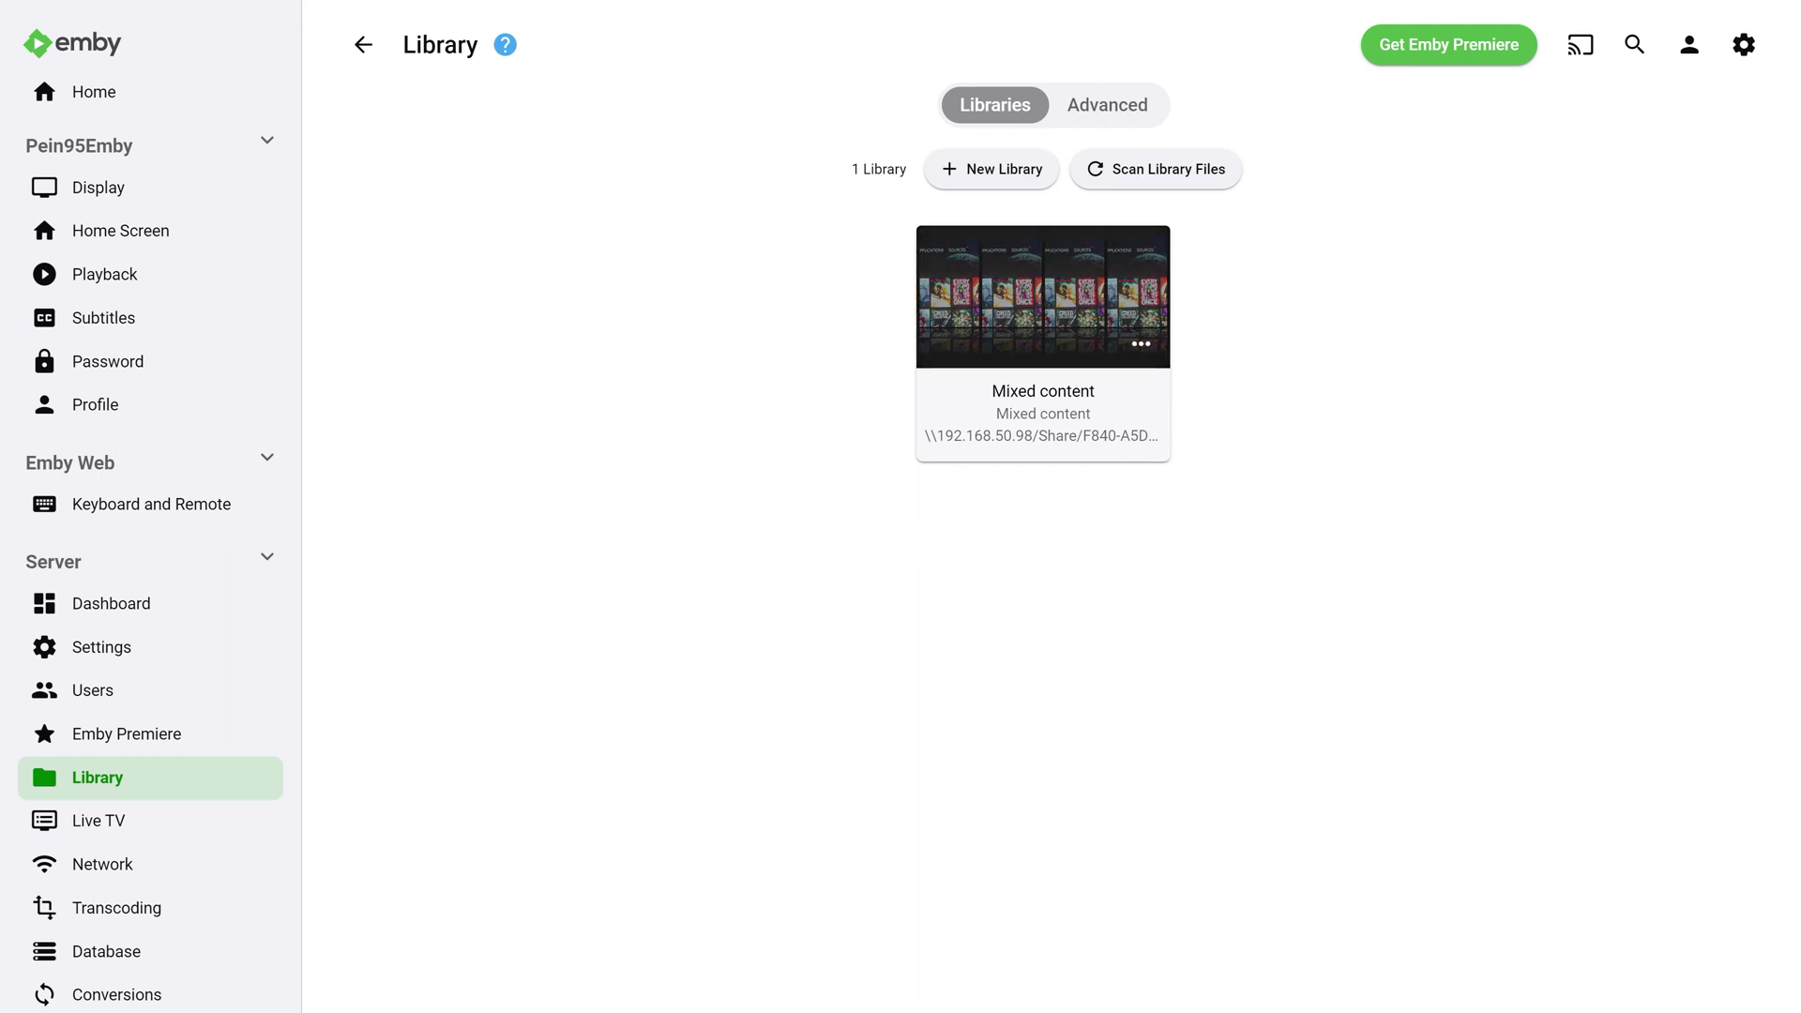
click(1140, 345)
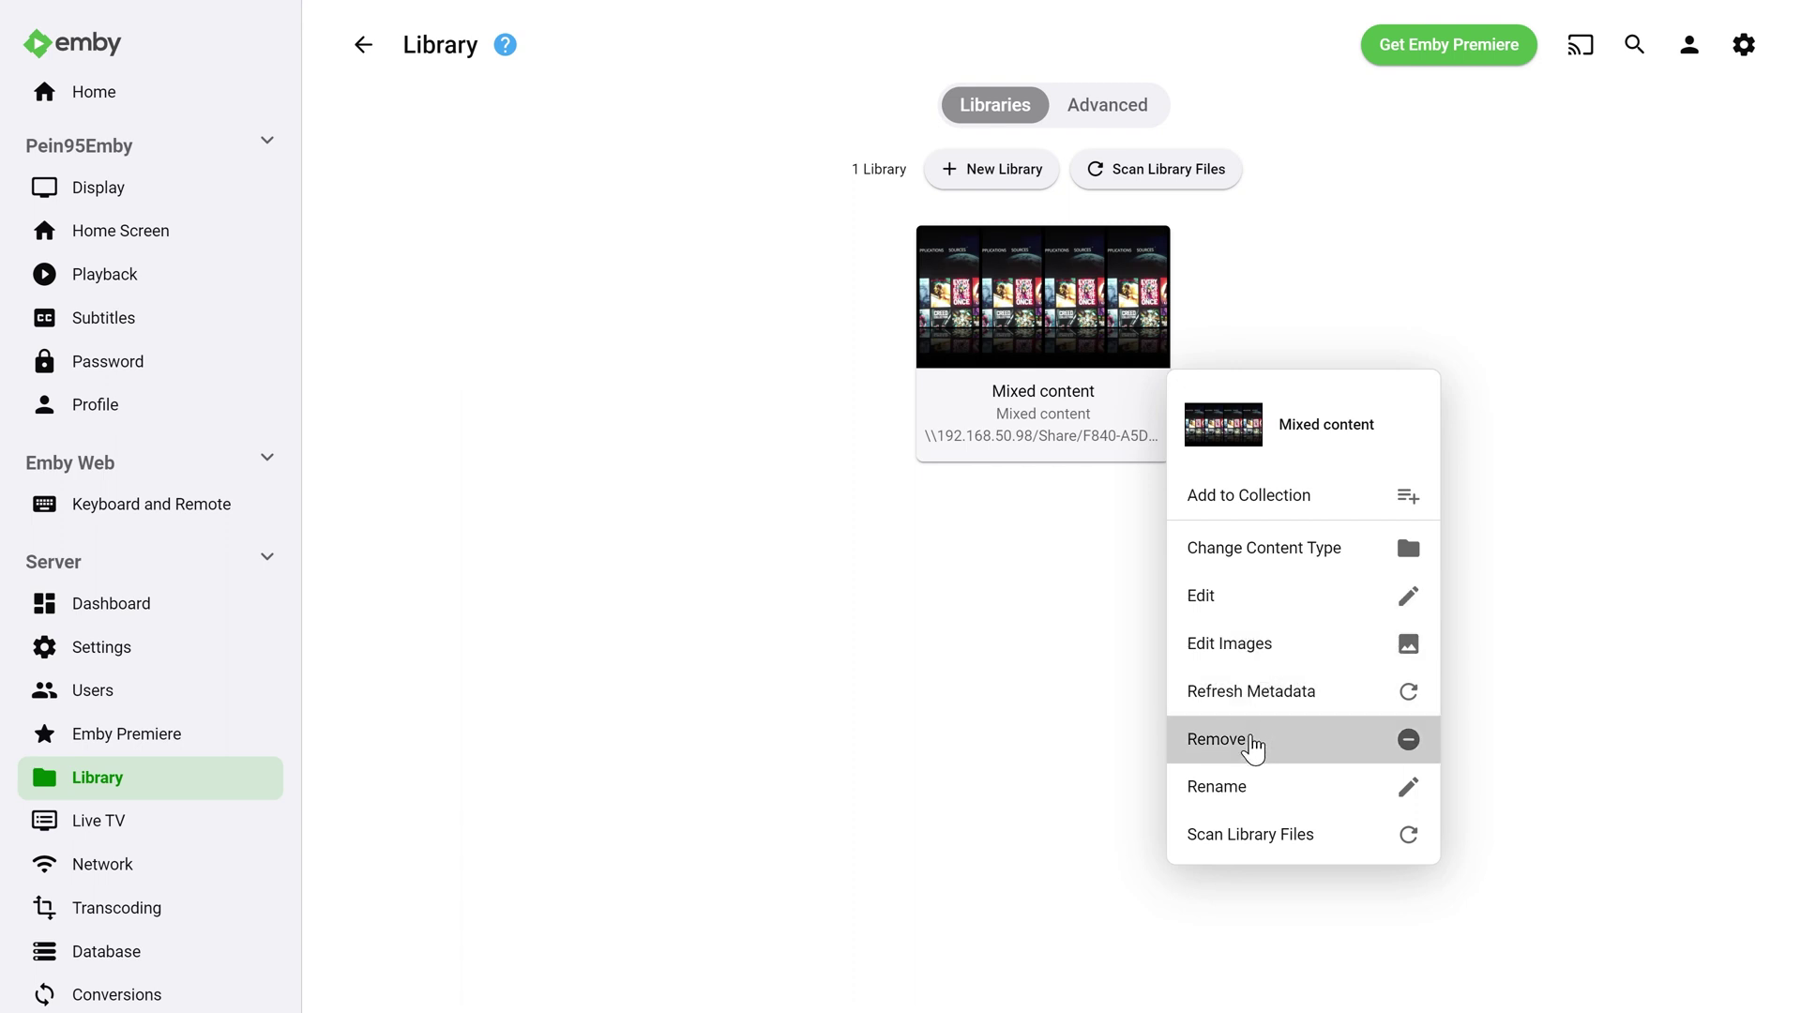
click(1252, 741)
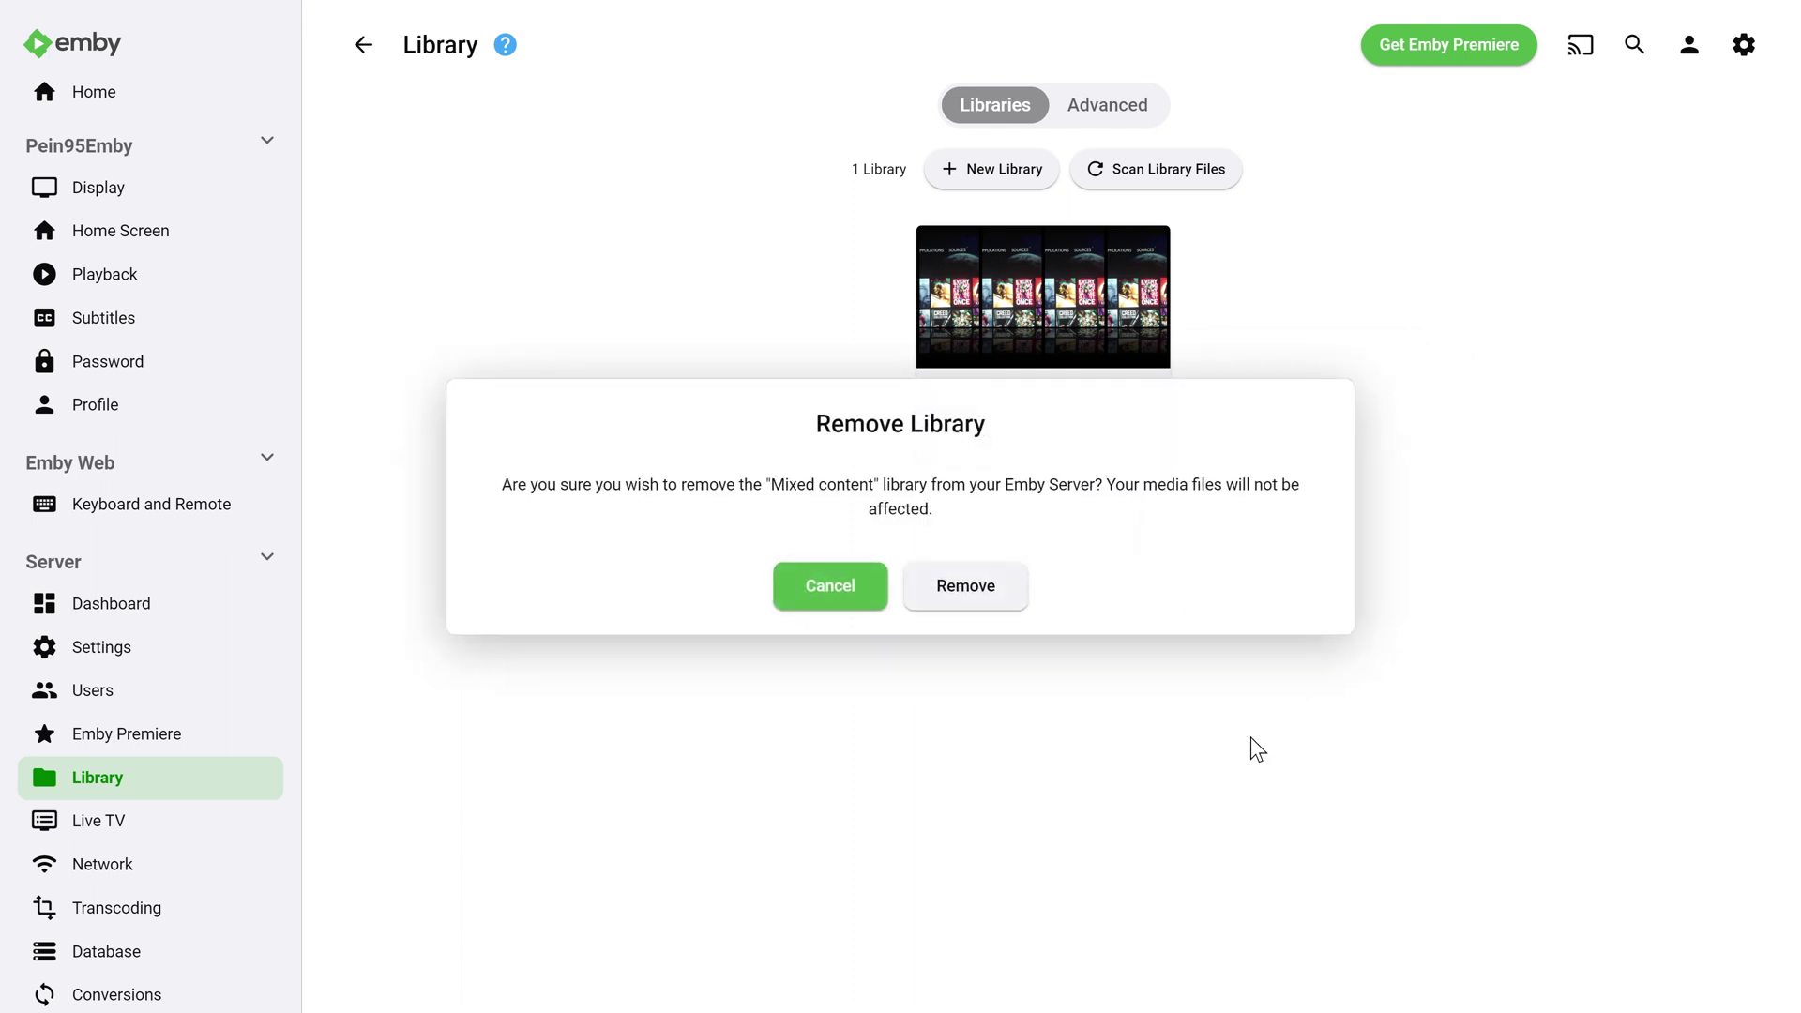
click(972, 594)
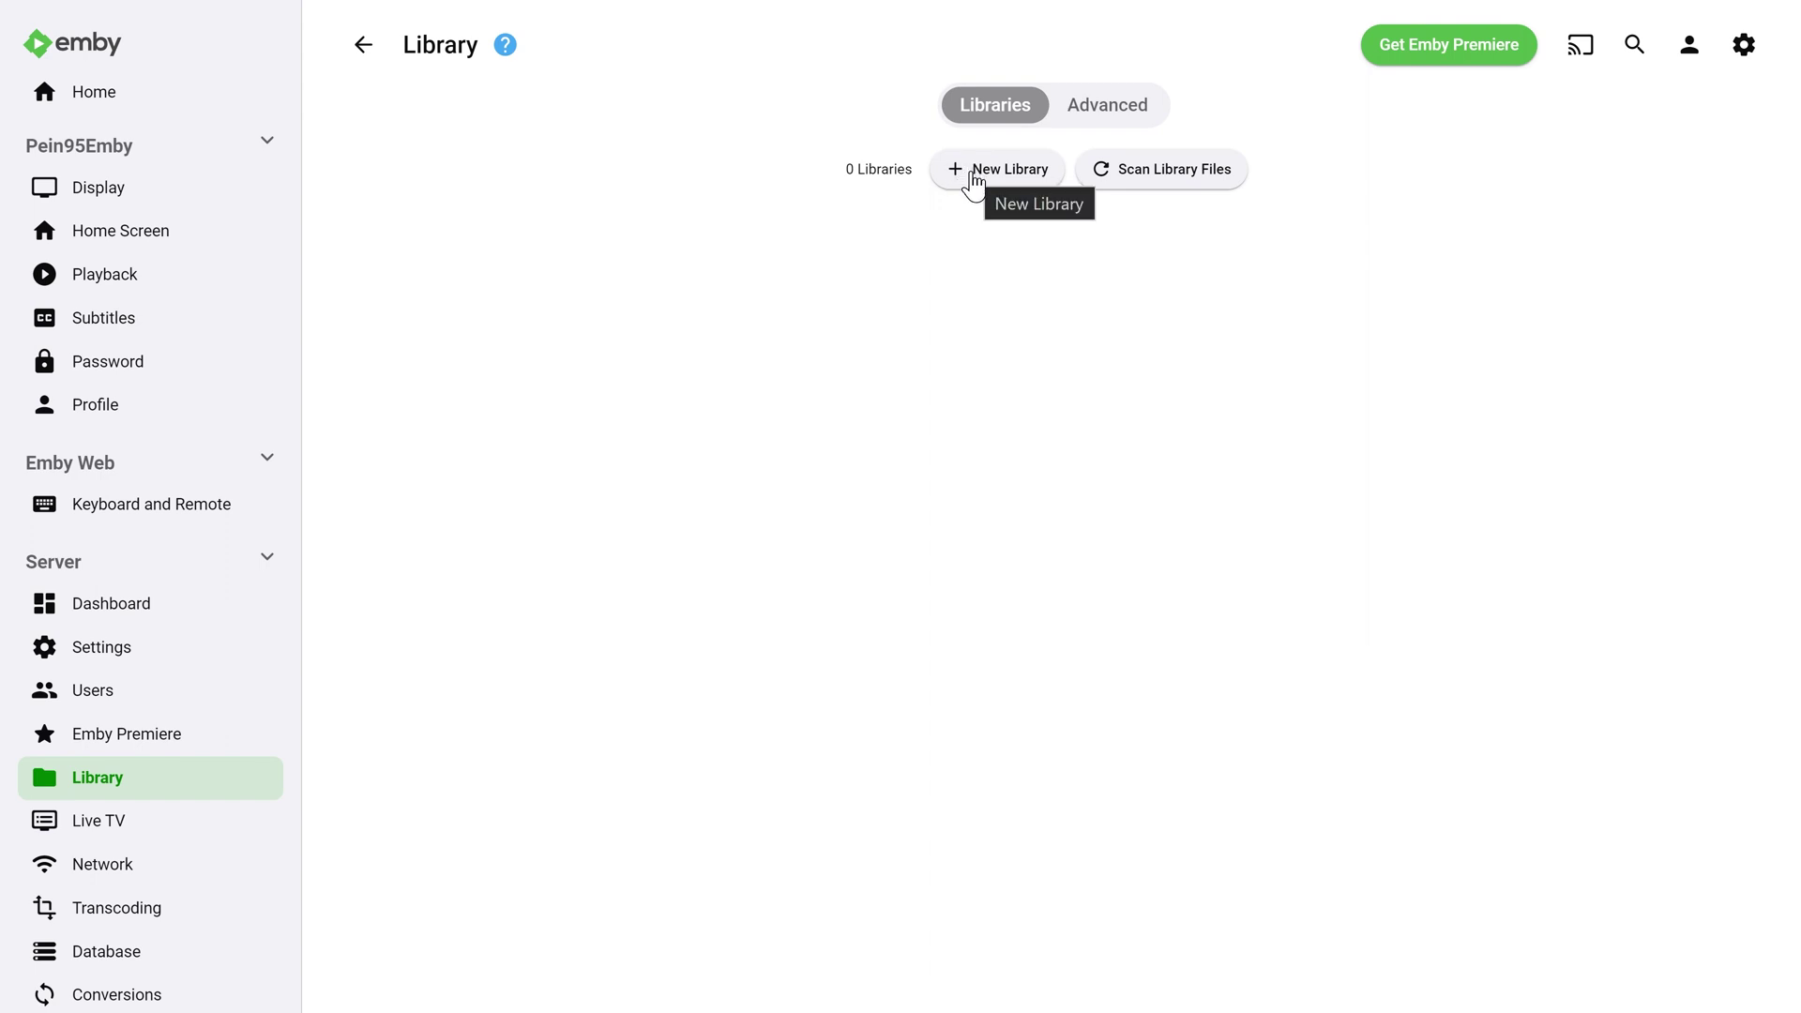
Start a new library with advanced settings shown and the content type Home videos & photos, and look through its options
click(972, 178)
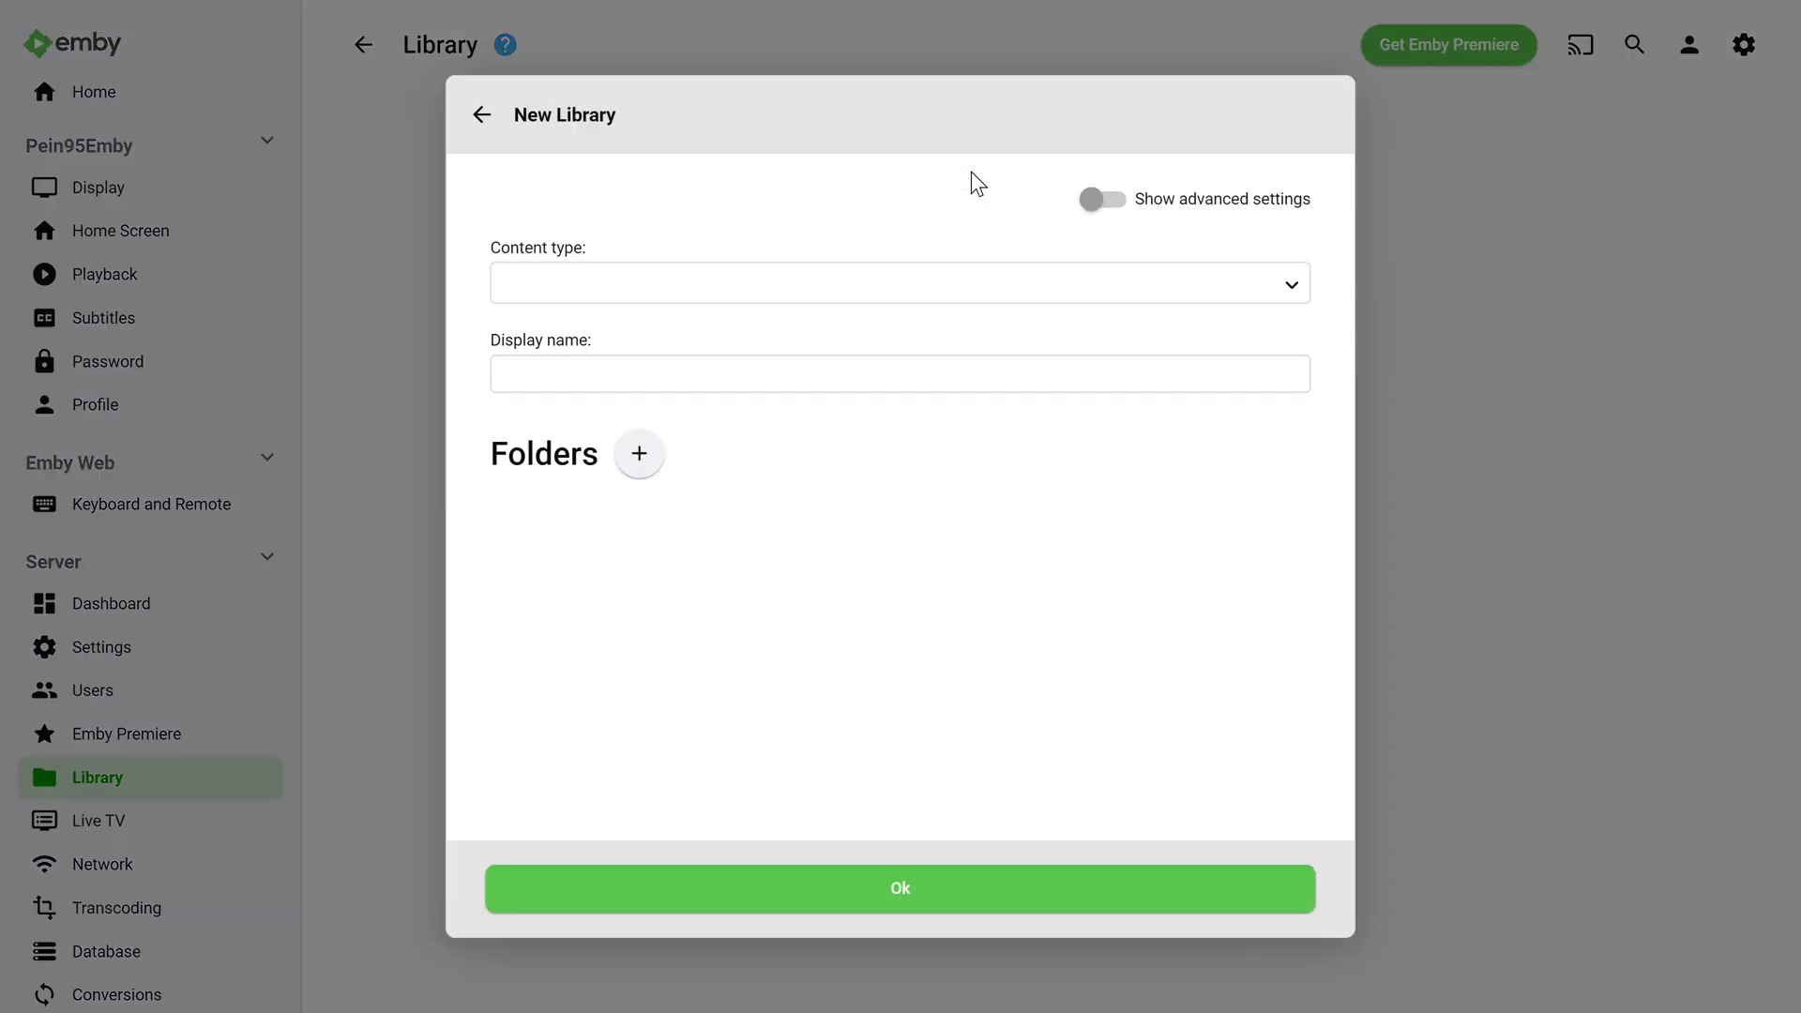
click(1090, 197)
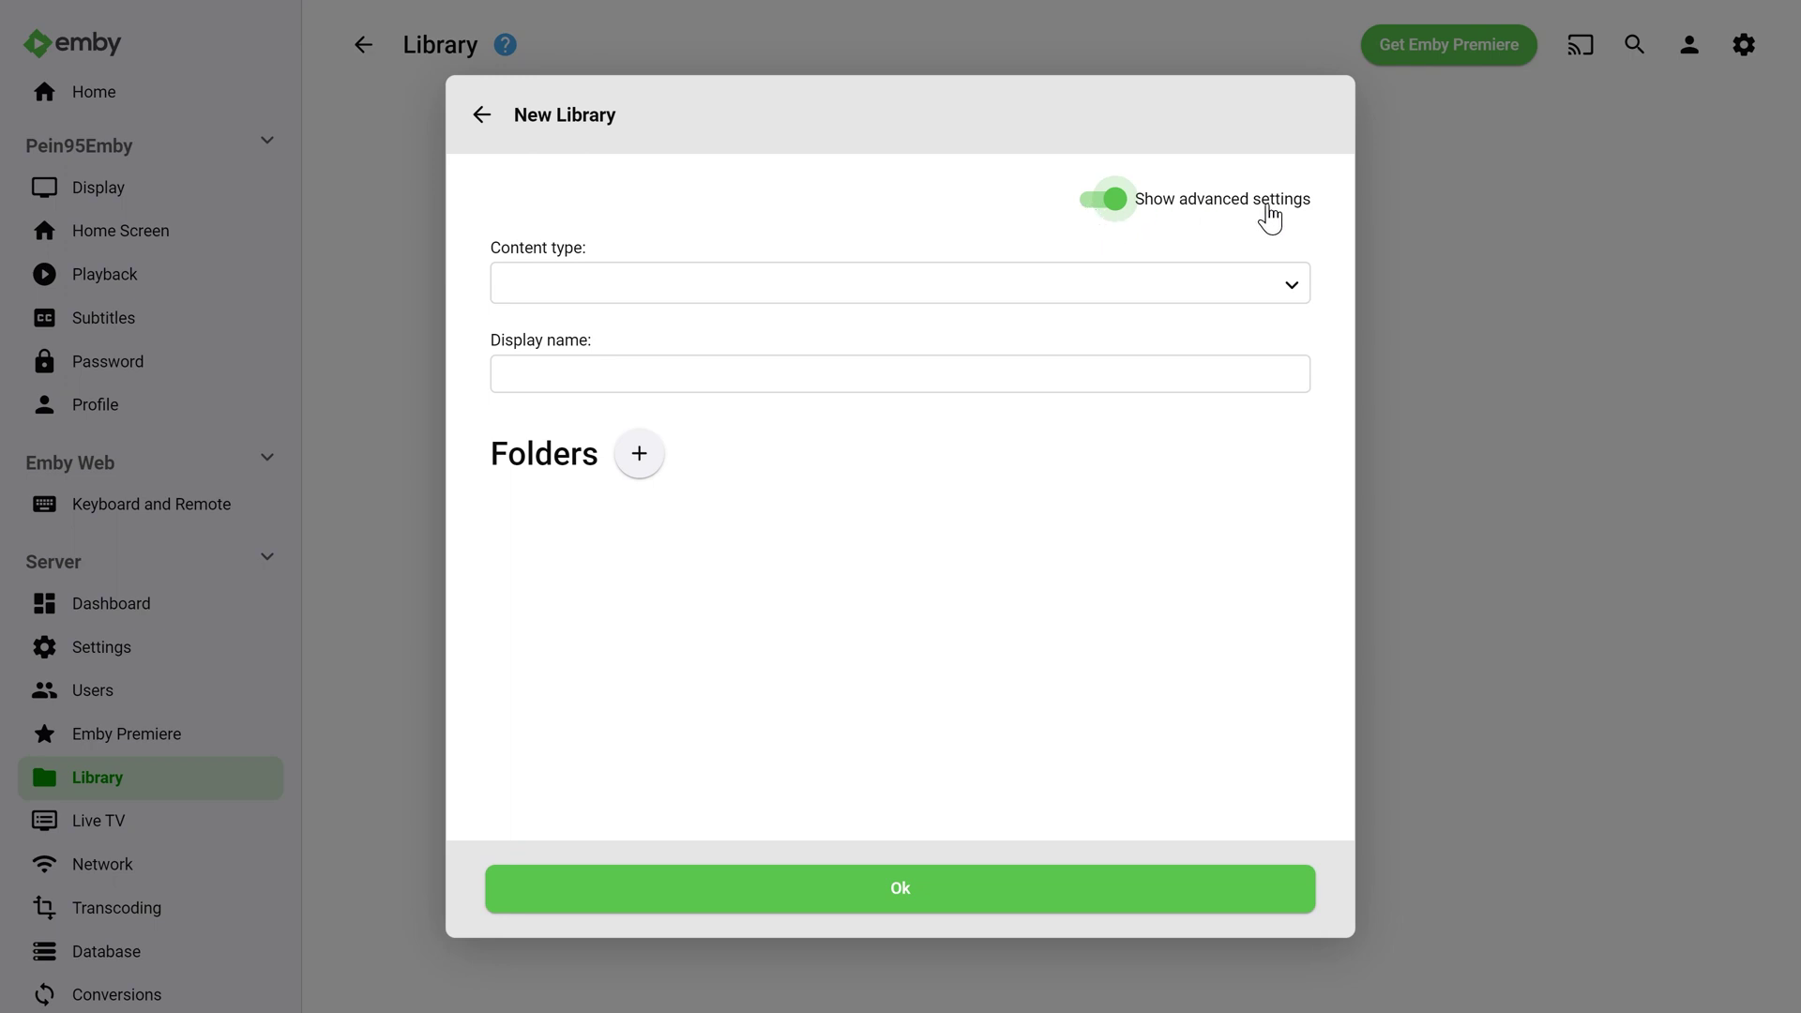
click(1008, 285)
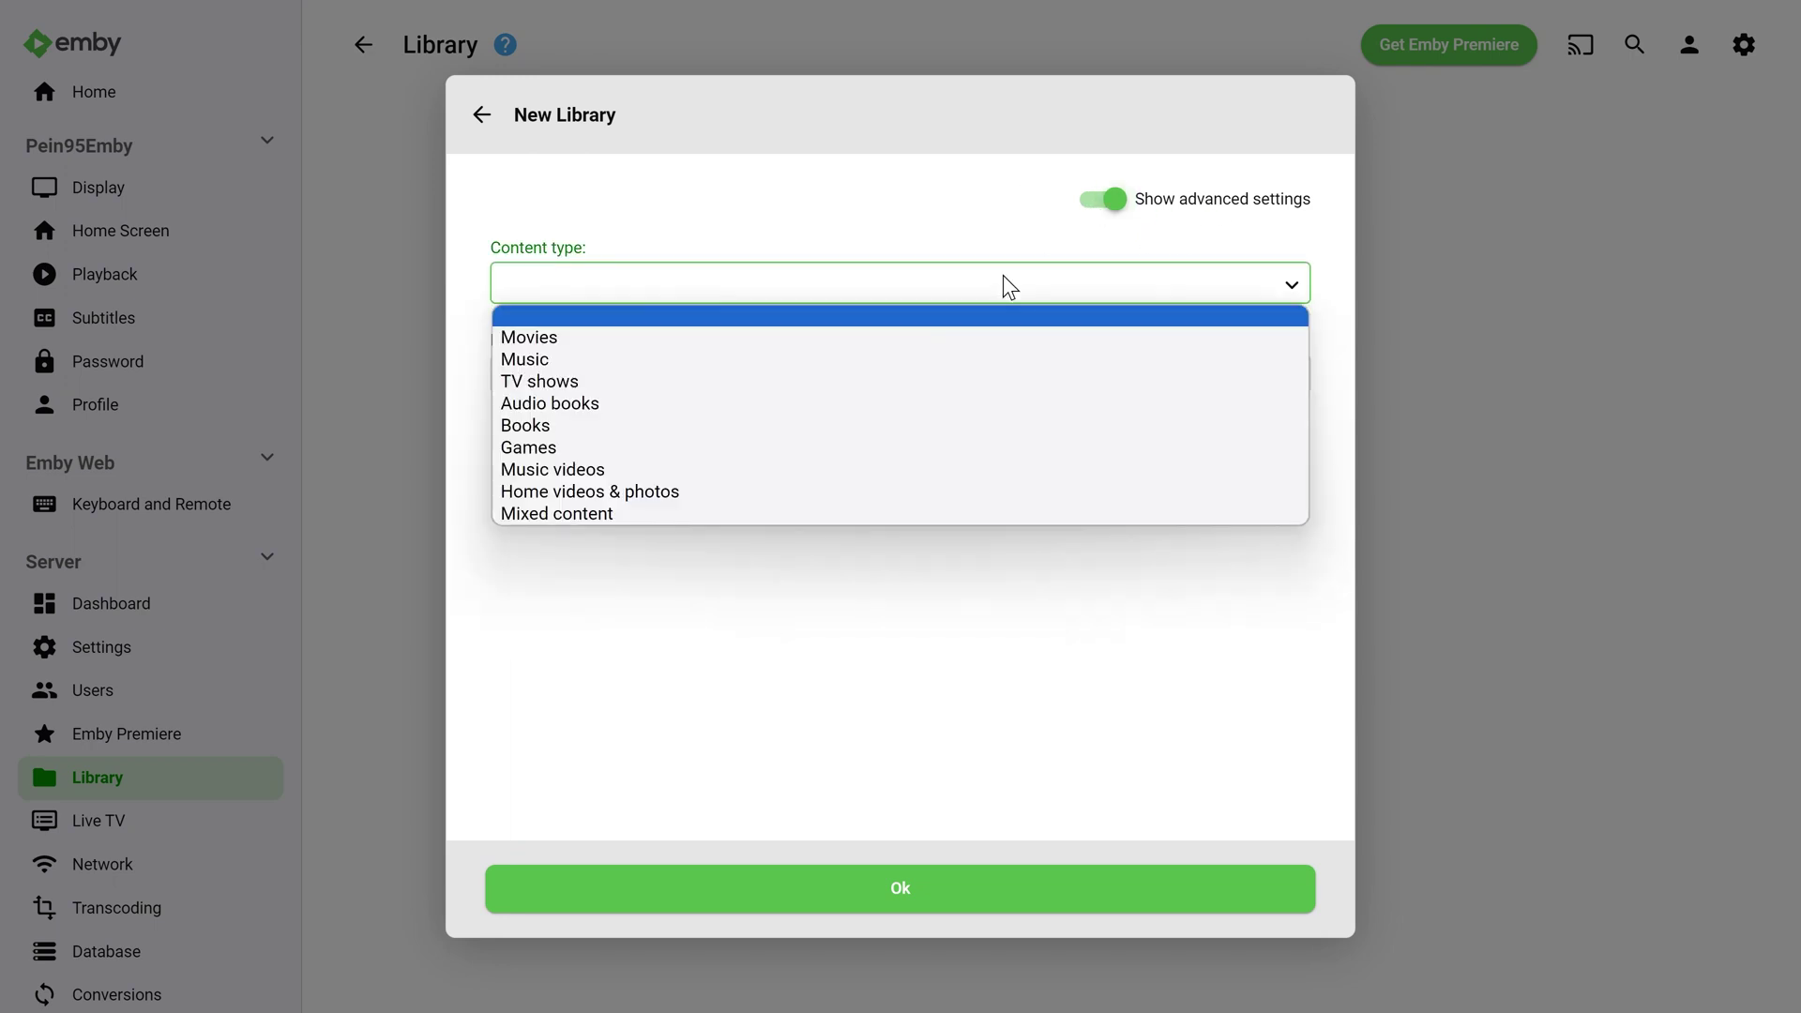
click(589, 491)
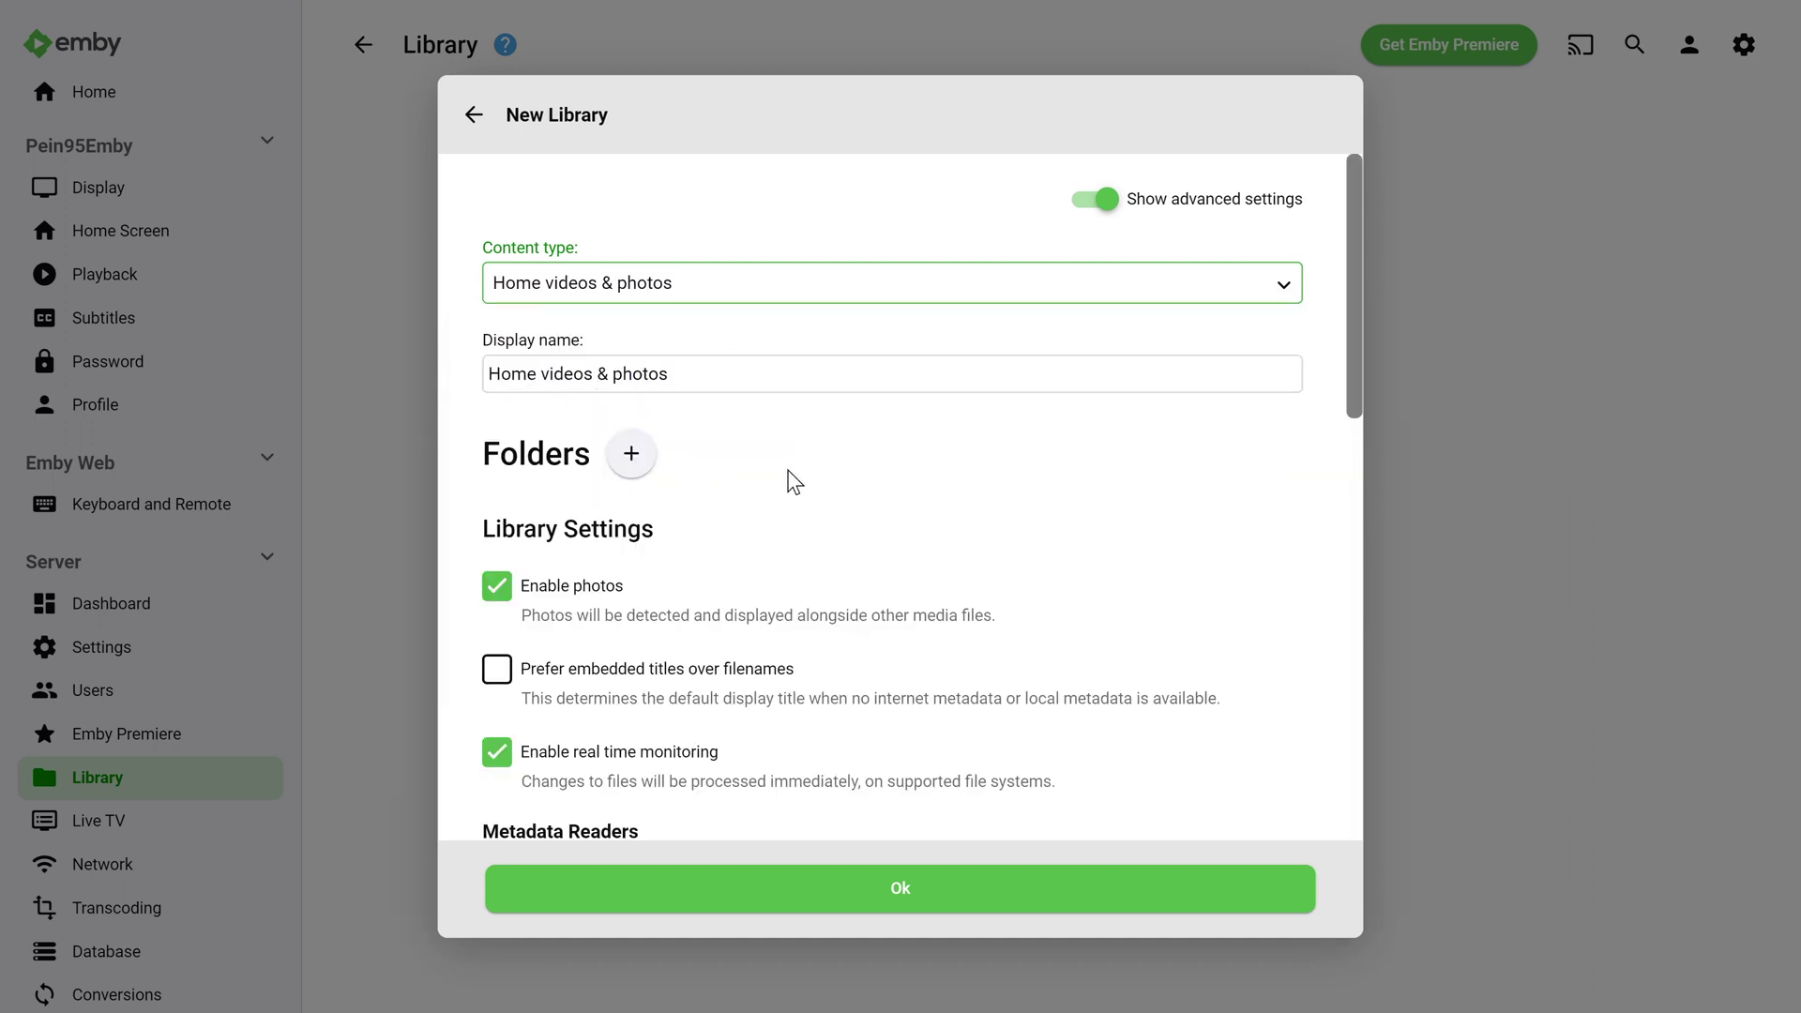
scroll(795, 481, down, 3)
scroll(675, 530, down, 10)
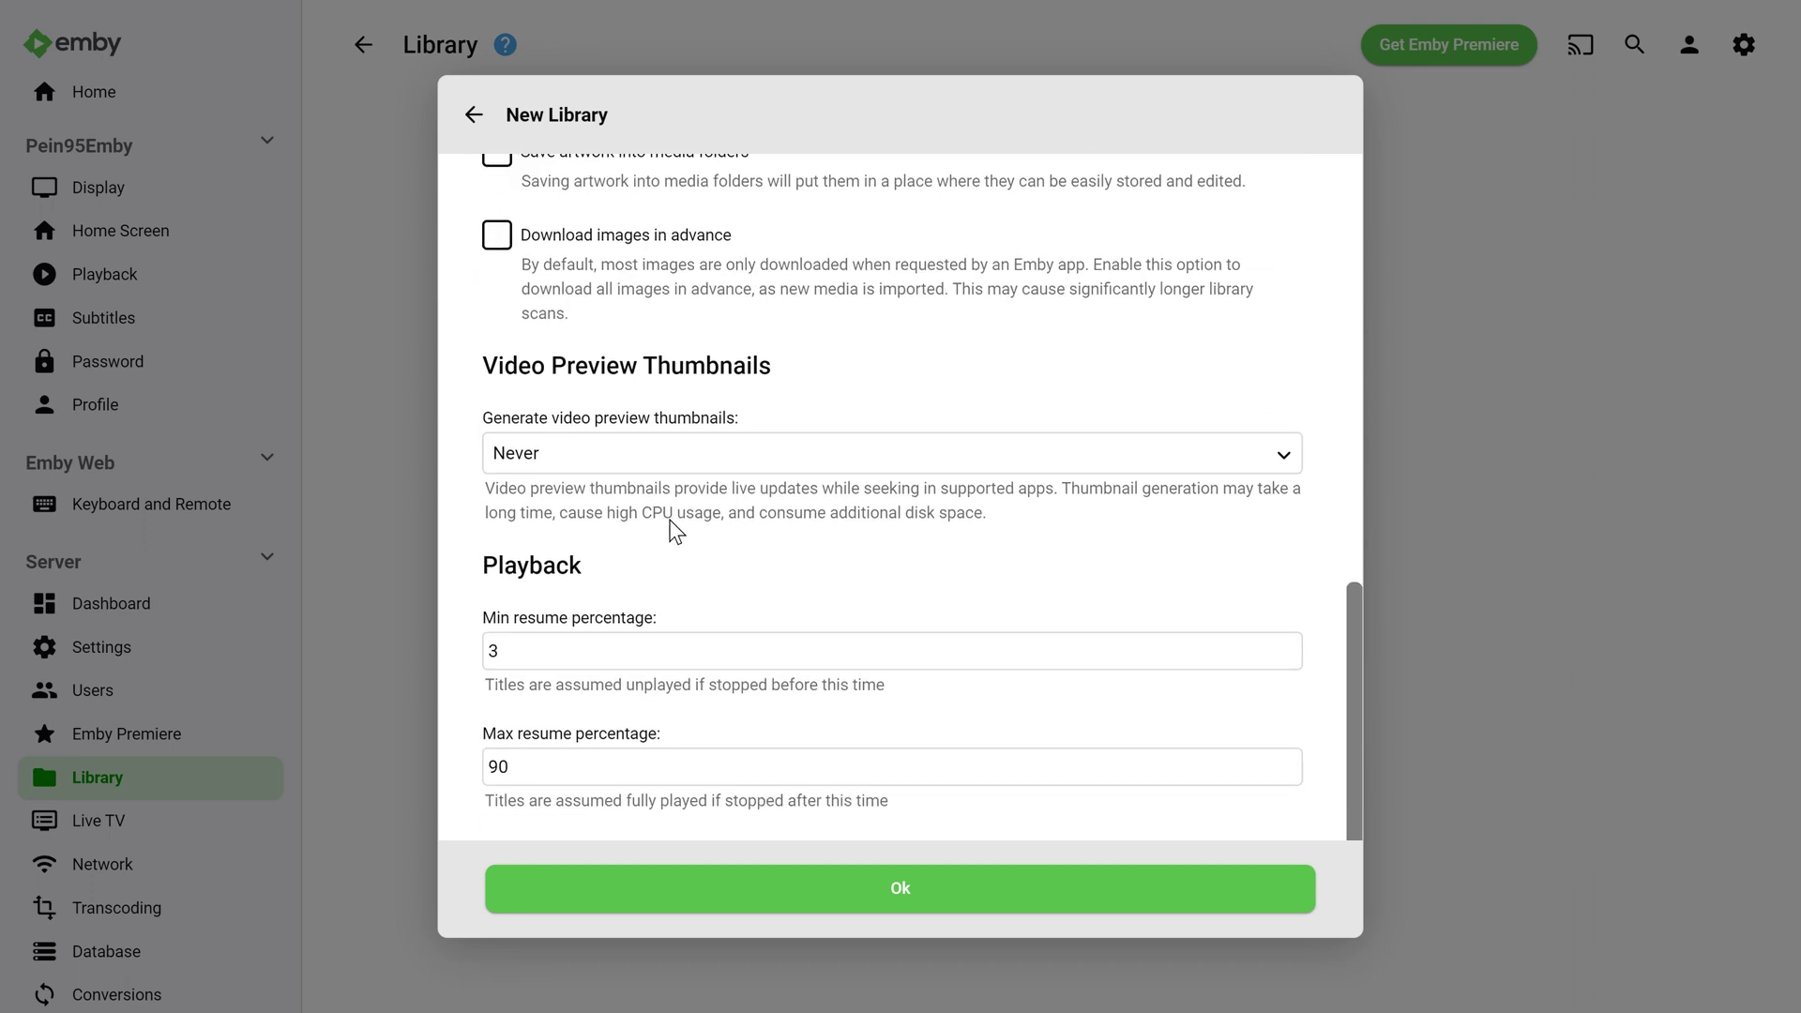
scroll(675, 530, up, 15)
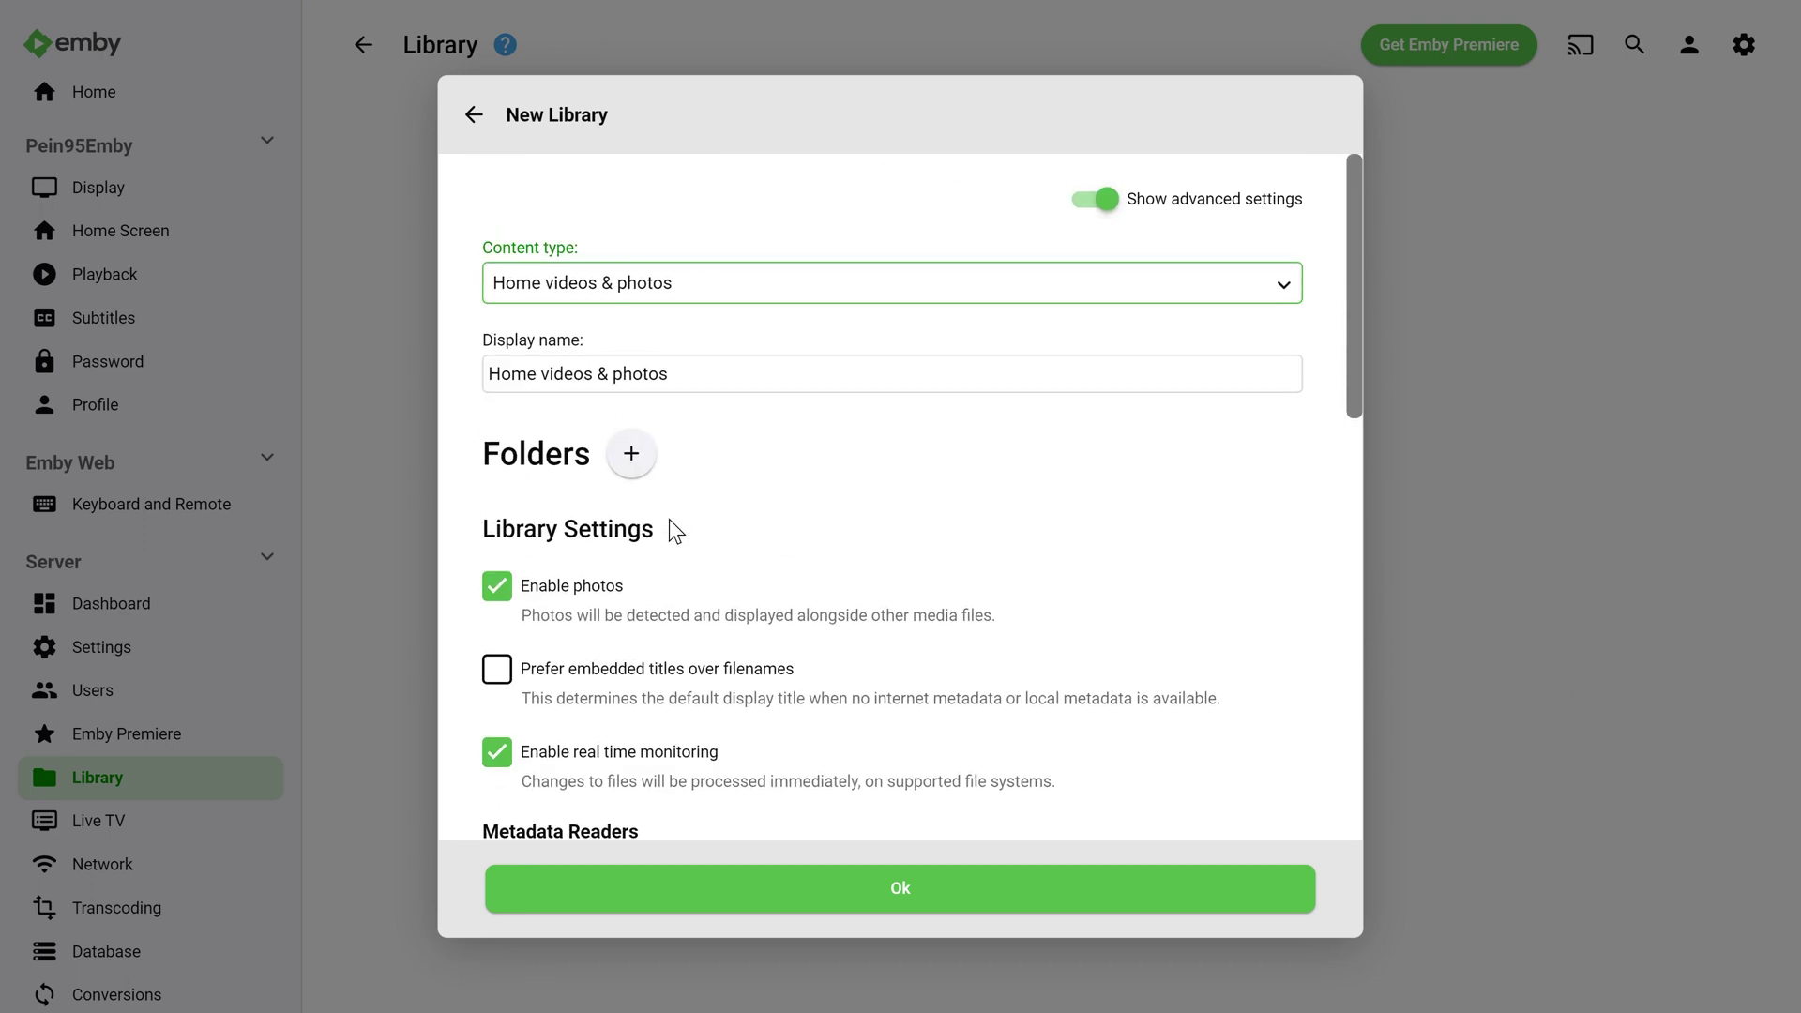
Start adding a folder to the new library and read the notes on network path formats and Linux read access
click(631, 455)
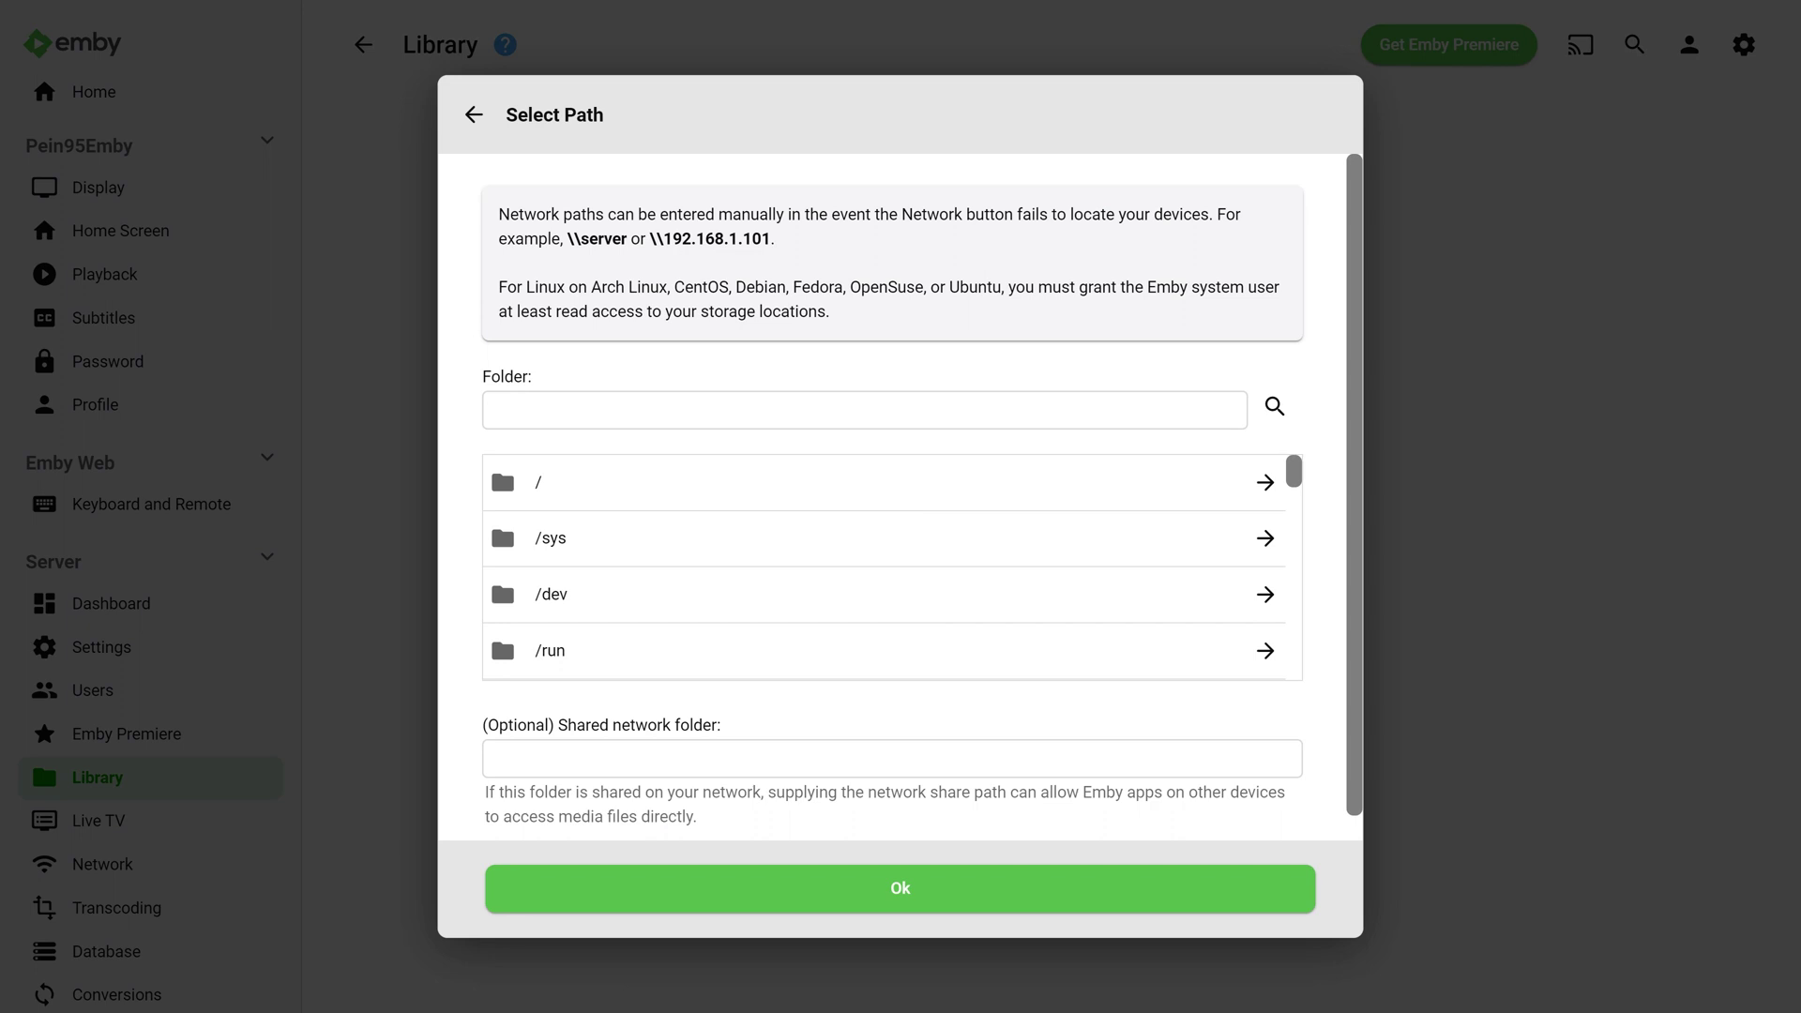
drag(498, 213, 880, 213)
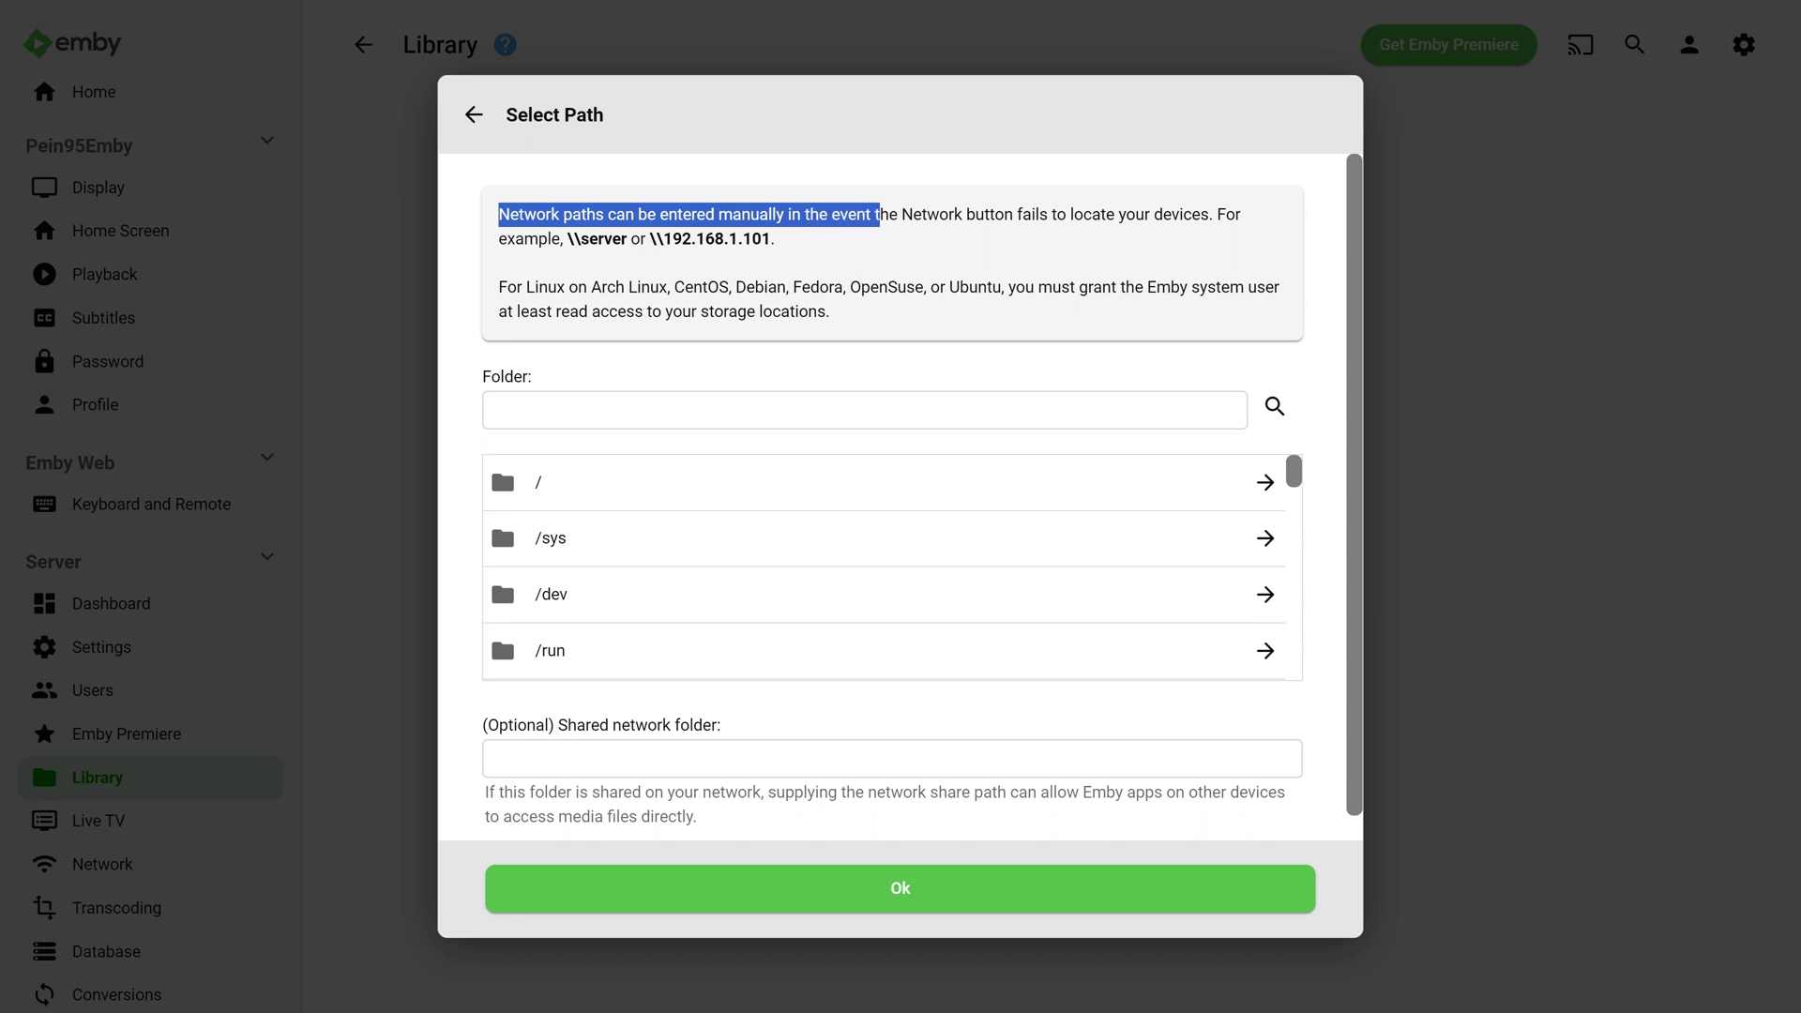
click(879, 214)
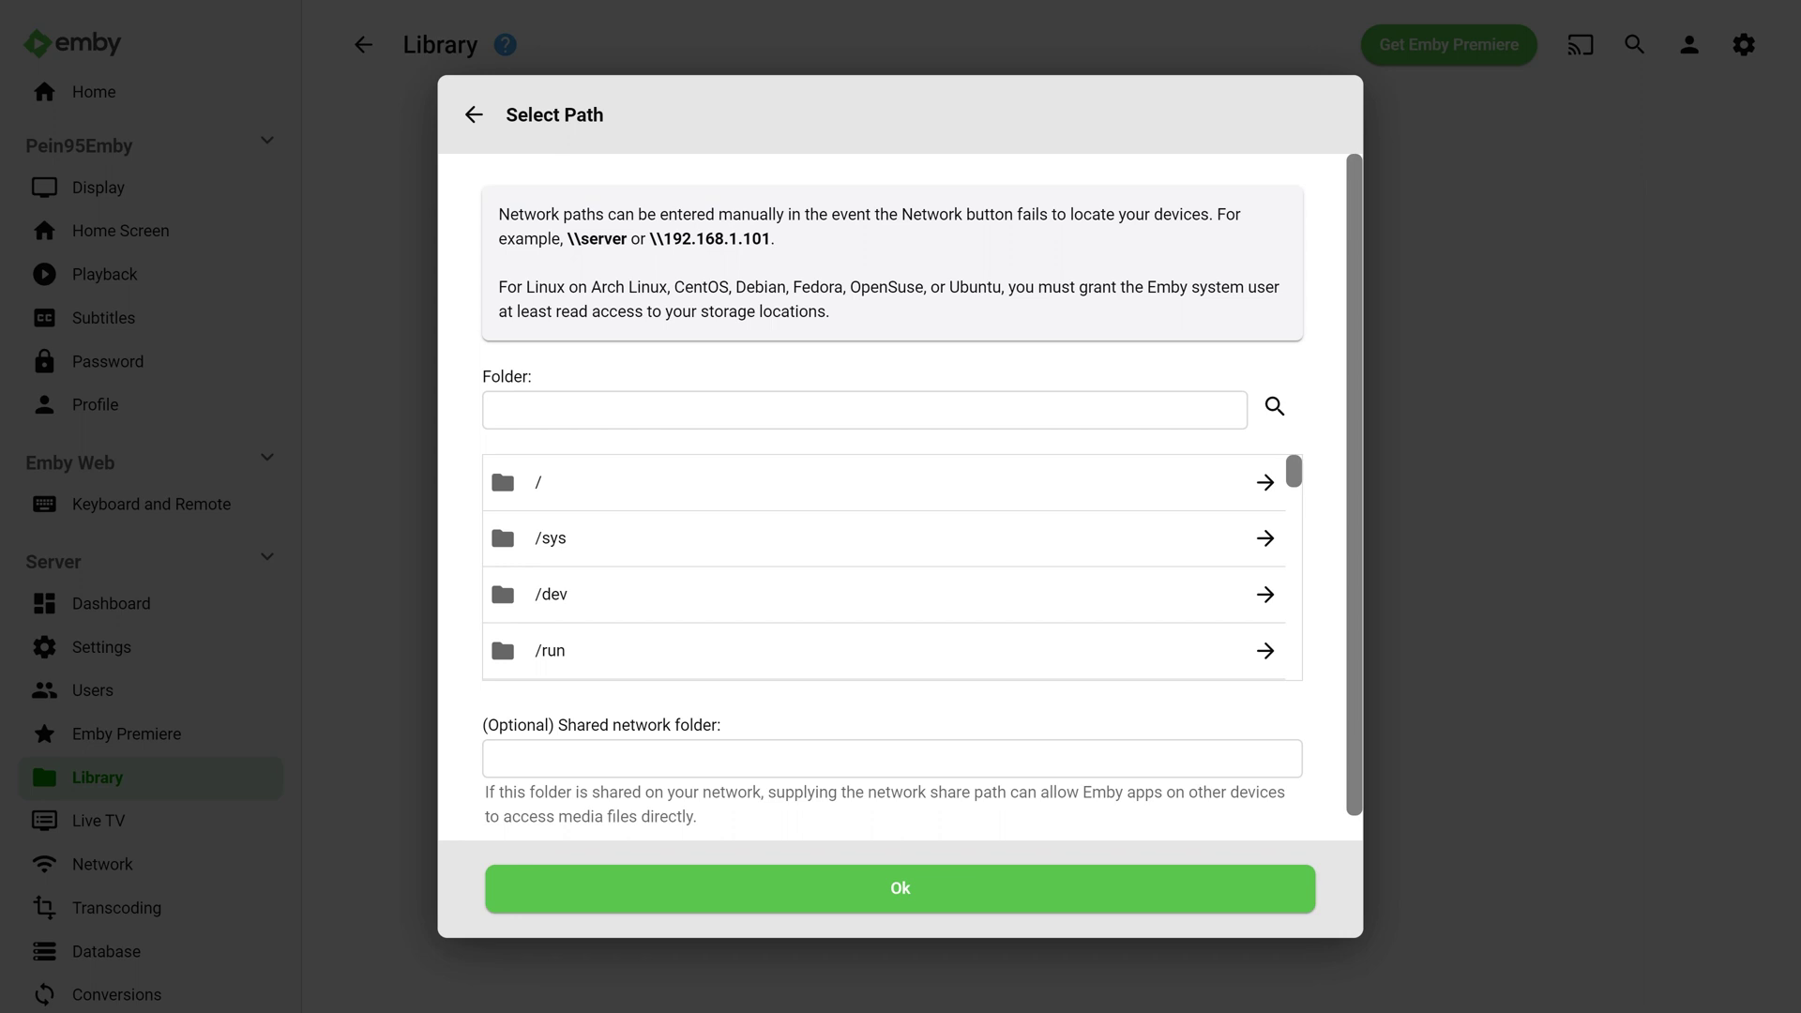
drag(529, 311, 765, 313)
click(1008, 315)
drag(1297, 481, 1304, 682)
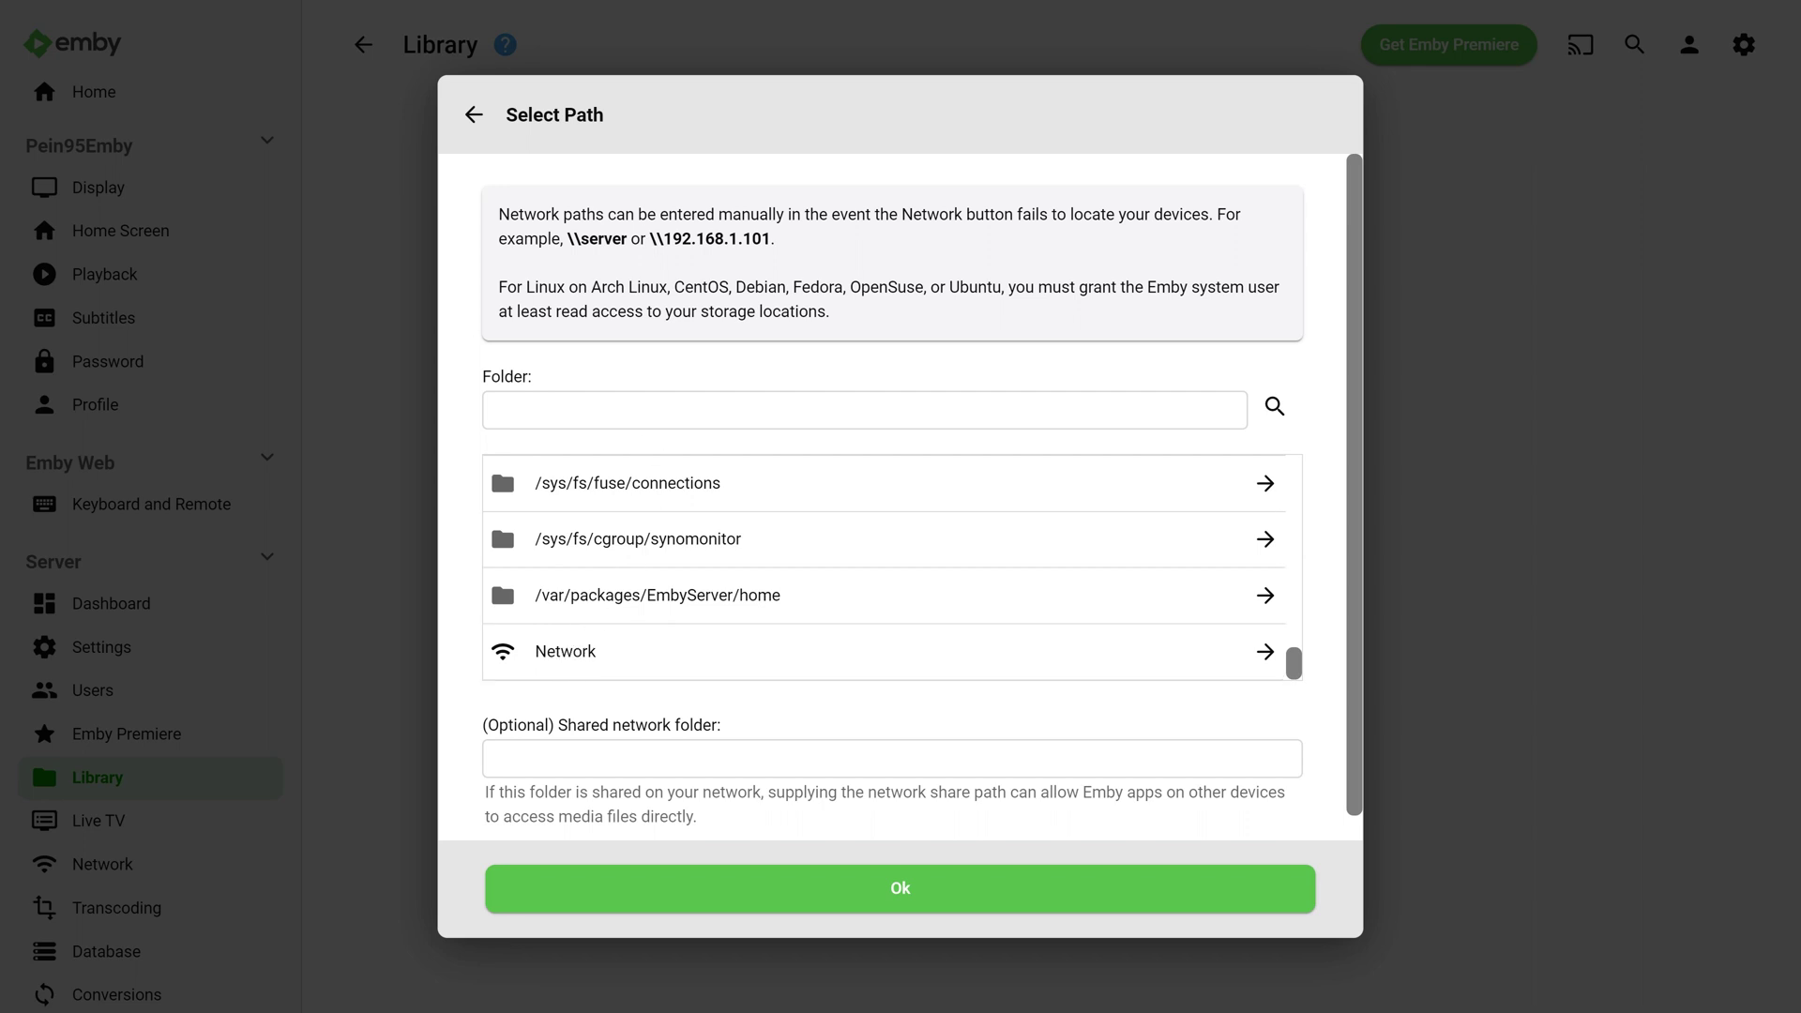
drag(649, 238, 771, 238)
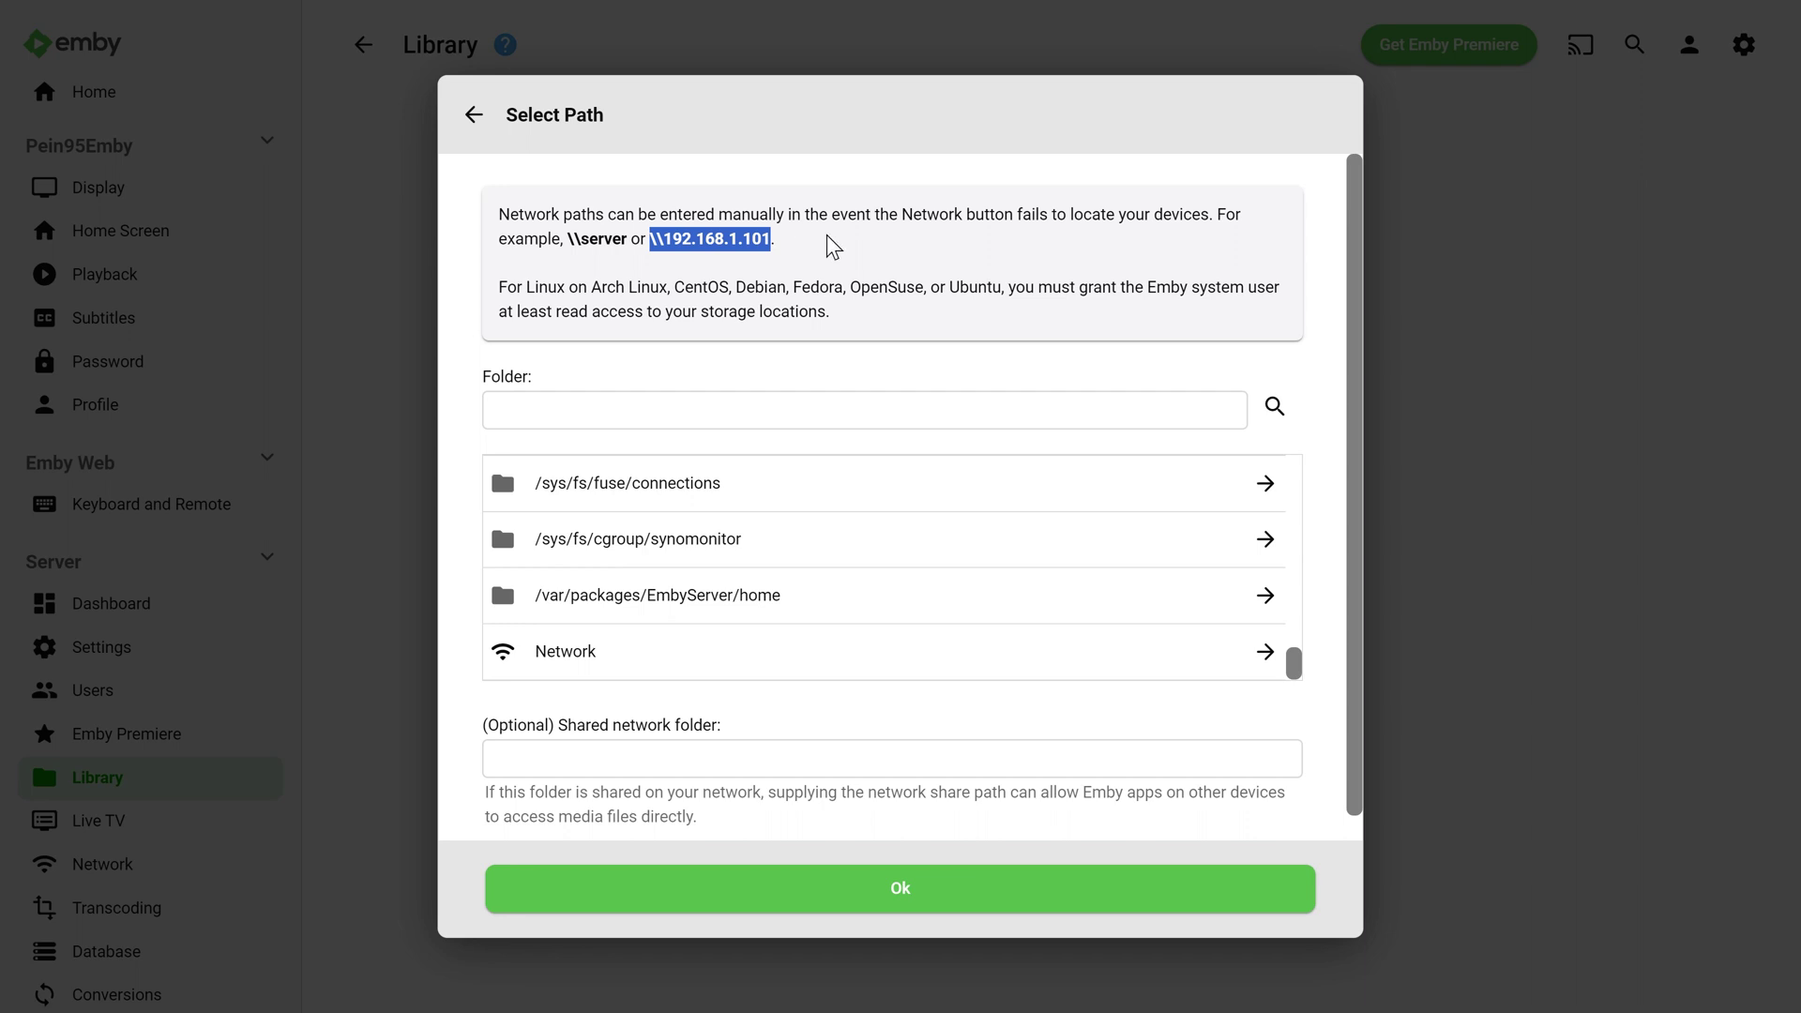
click(873, 247)
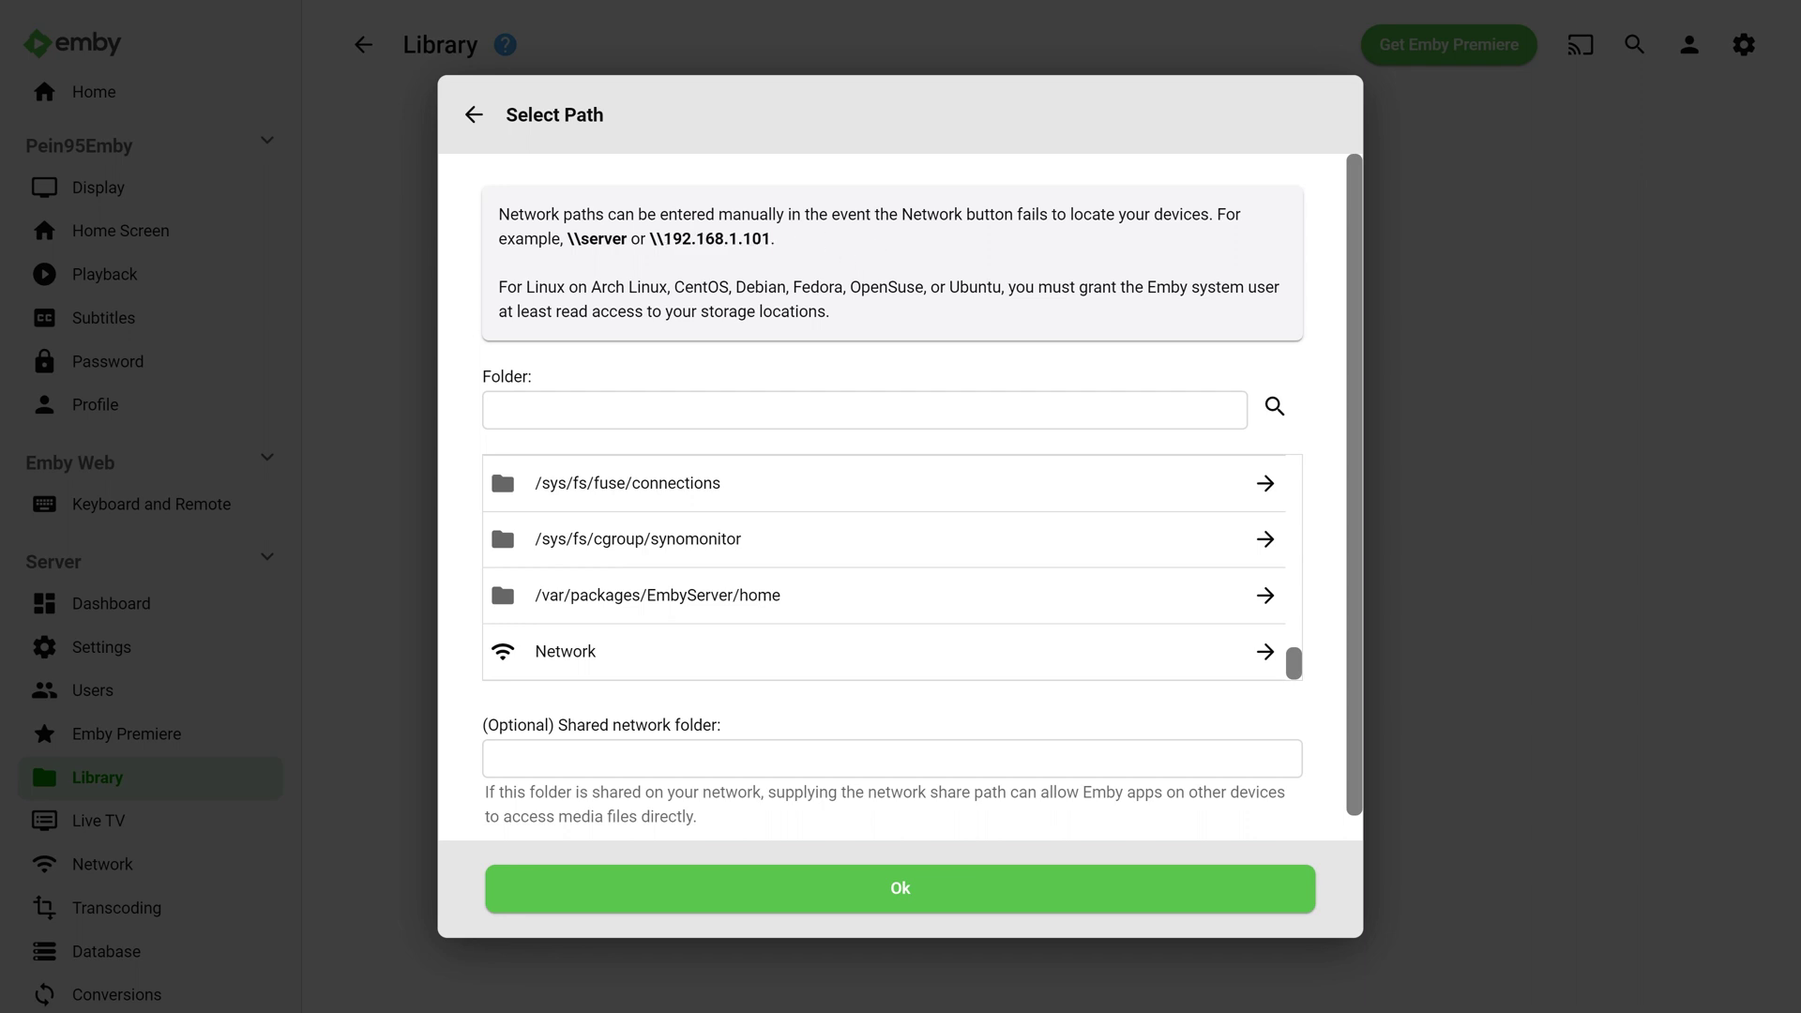
drag(628, 239, 566, 239)
click(641, 274)
Browse the network to \\192.168.50.98 and choose the folder Share/F840-A5D4/My Videos as the library path
scroll(1053, 578, down, 2)
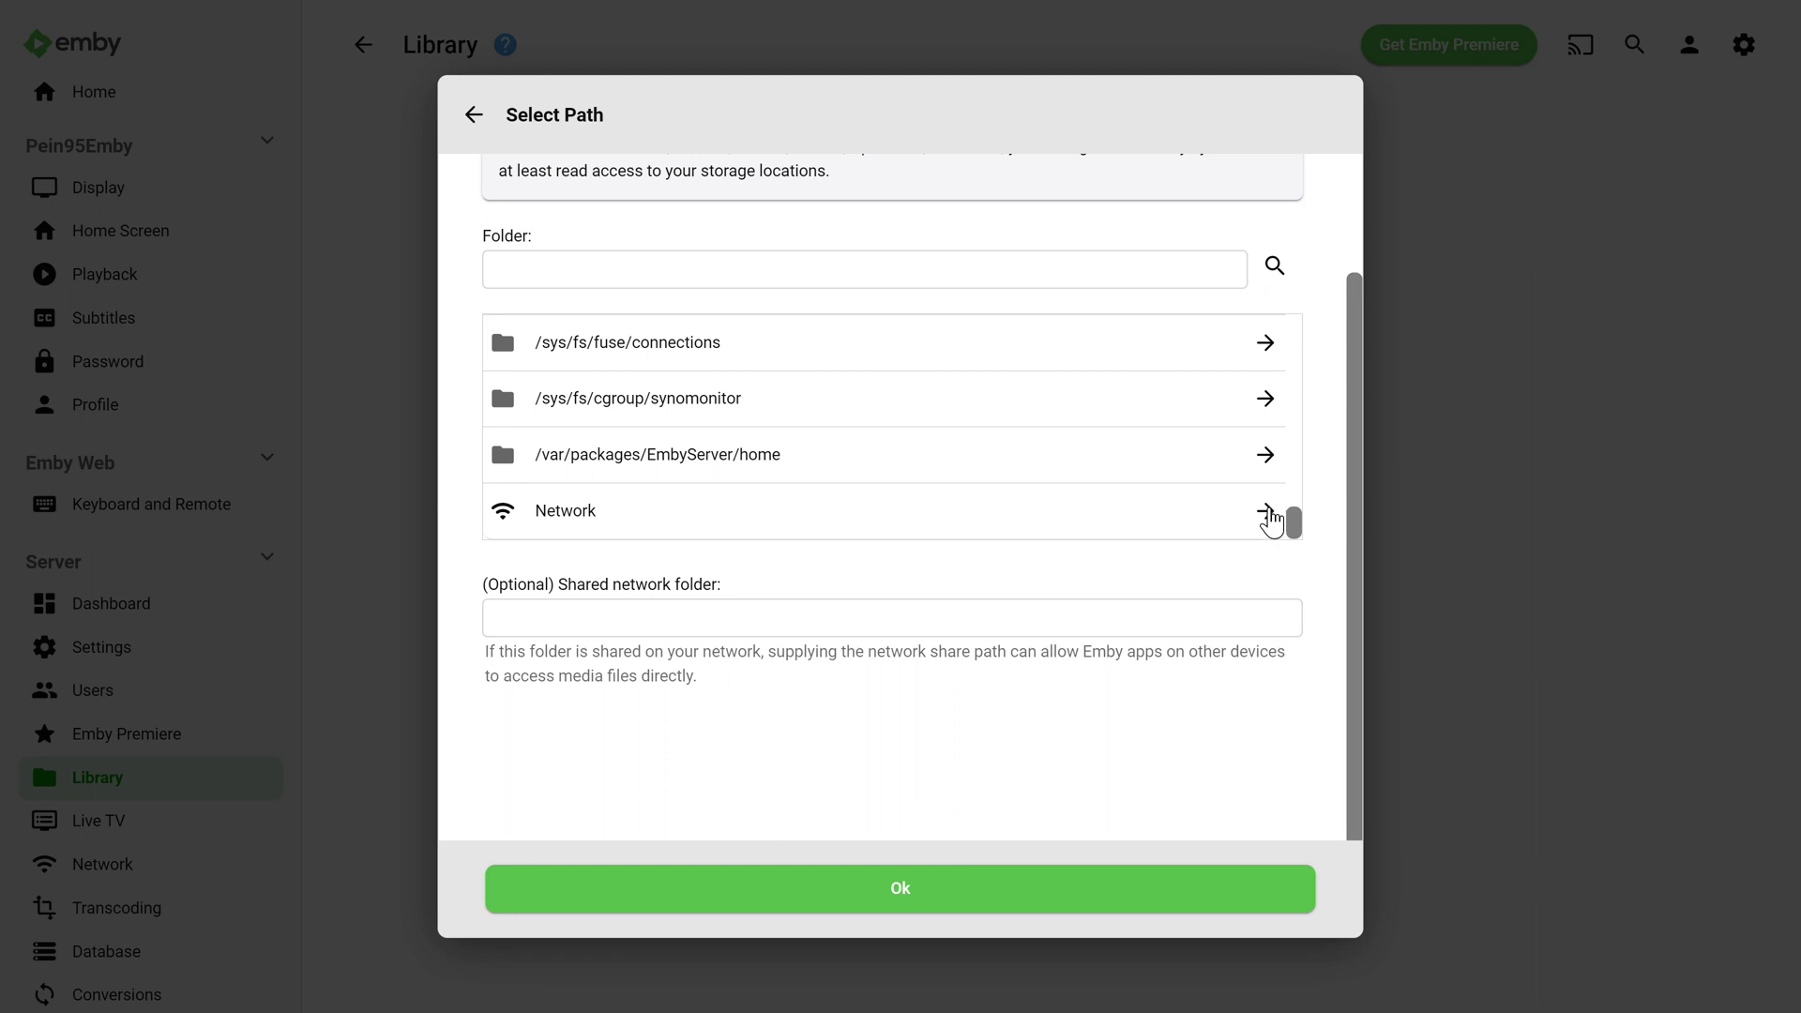
click(1268, 518)
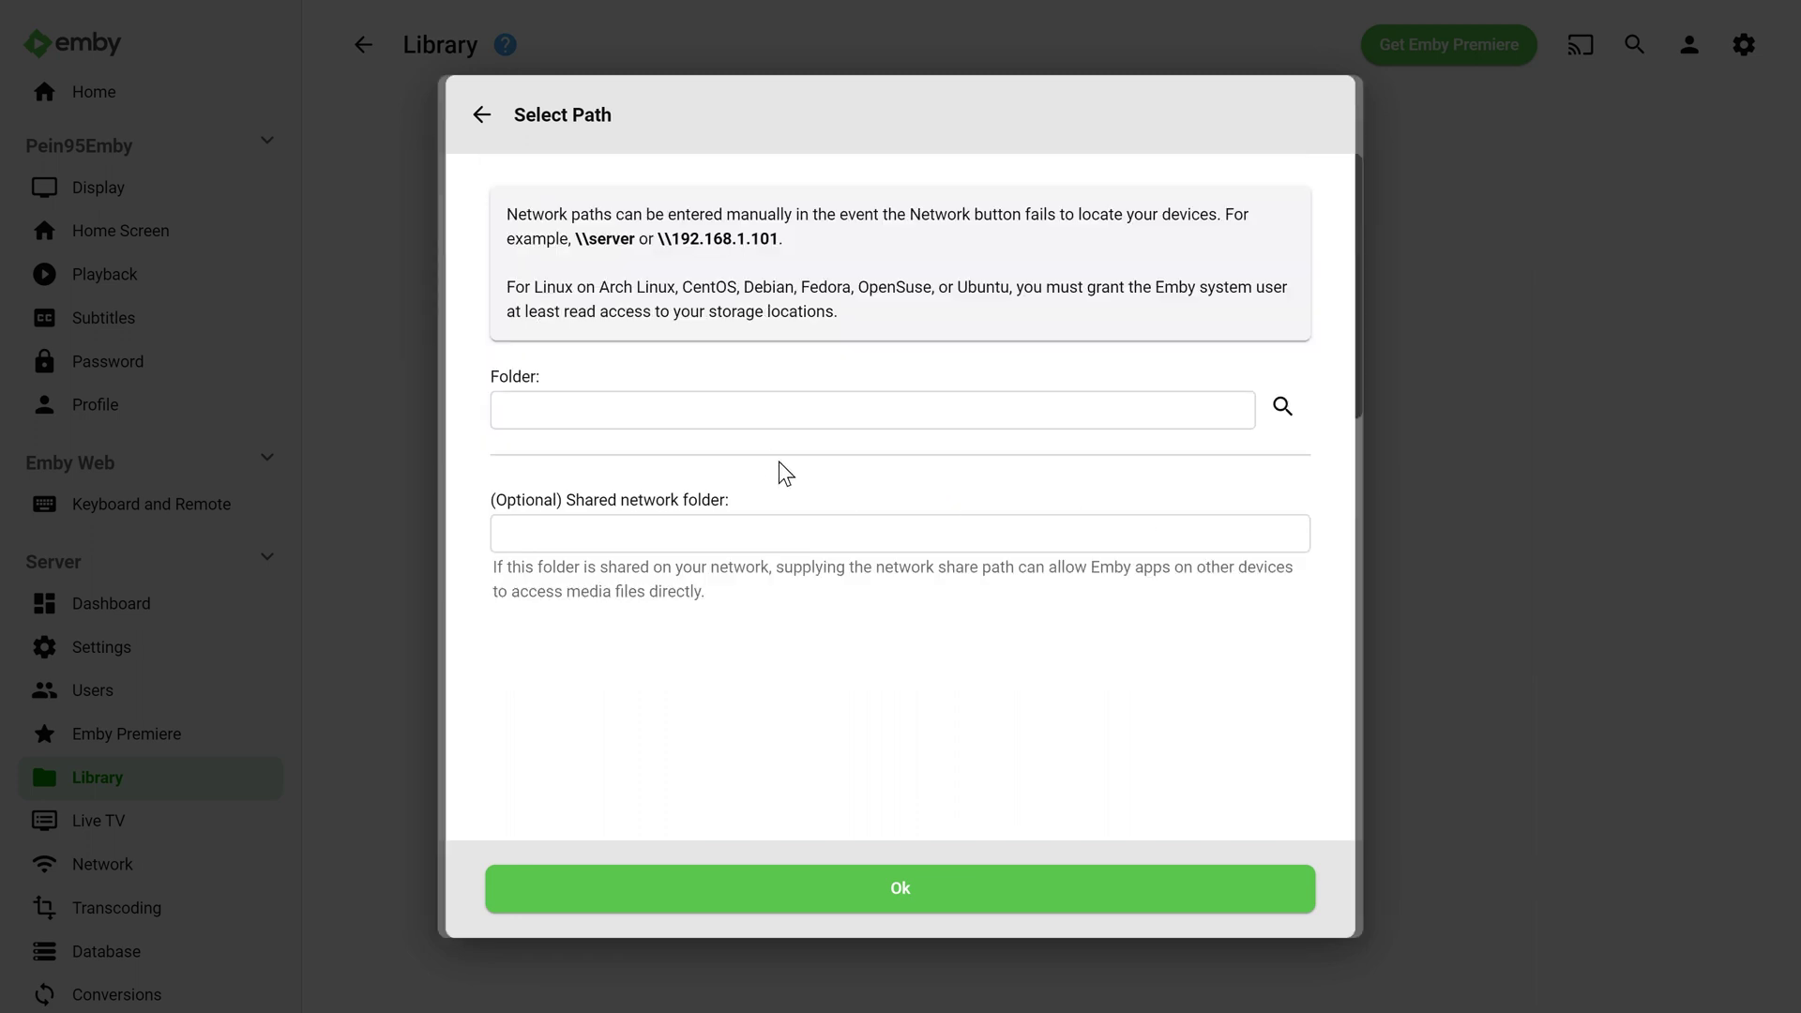
click(660, 410)
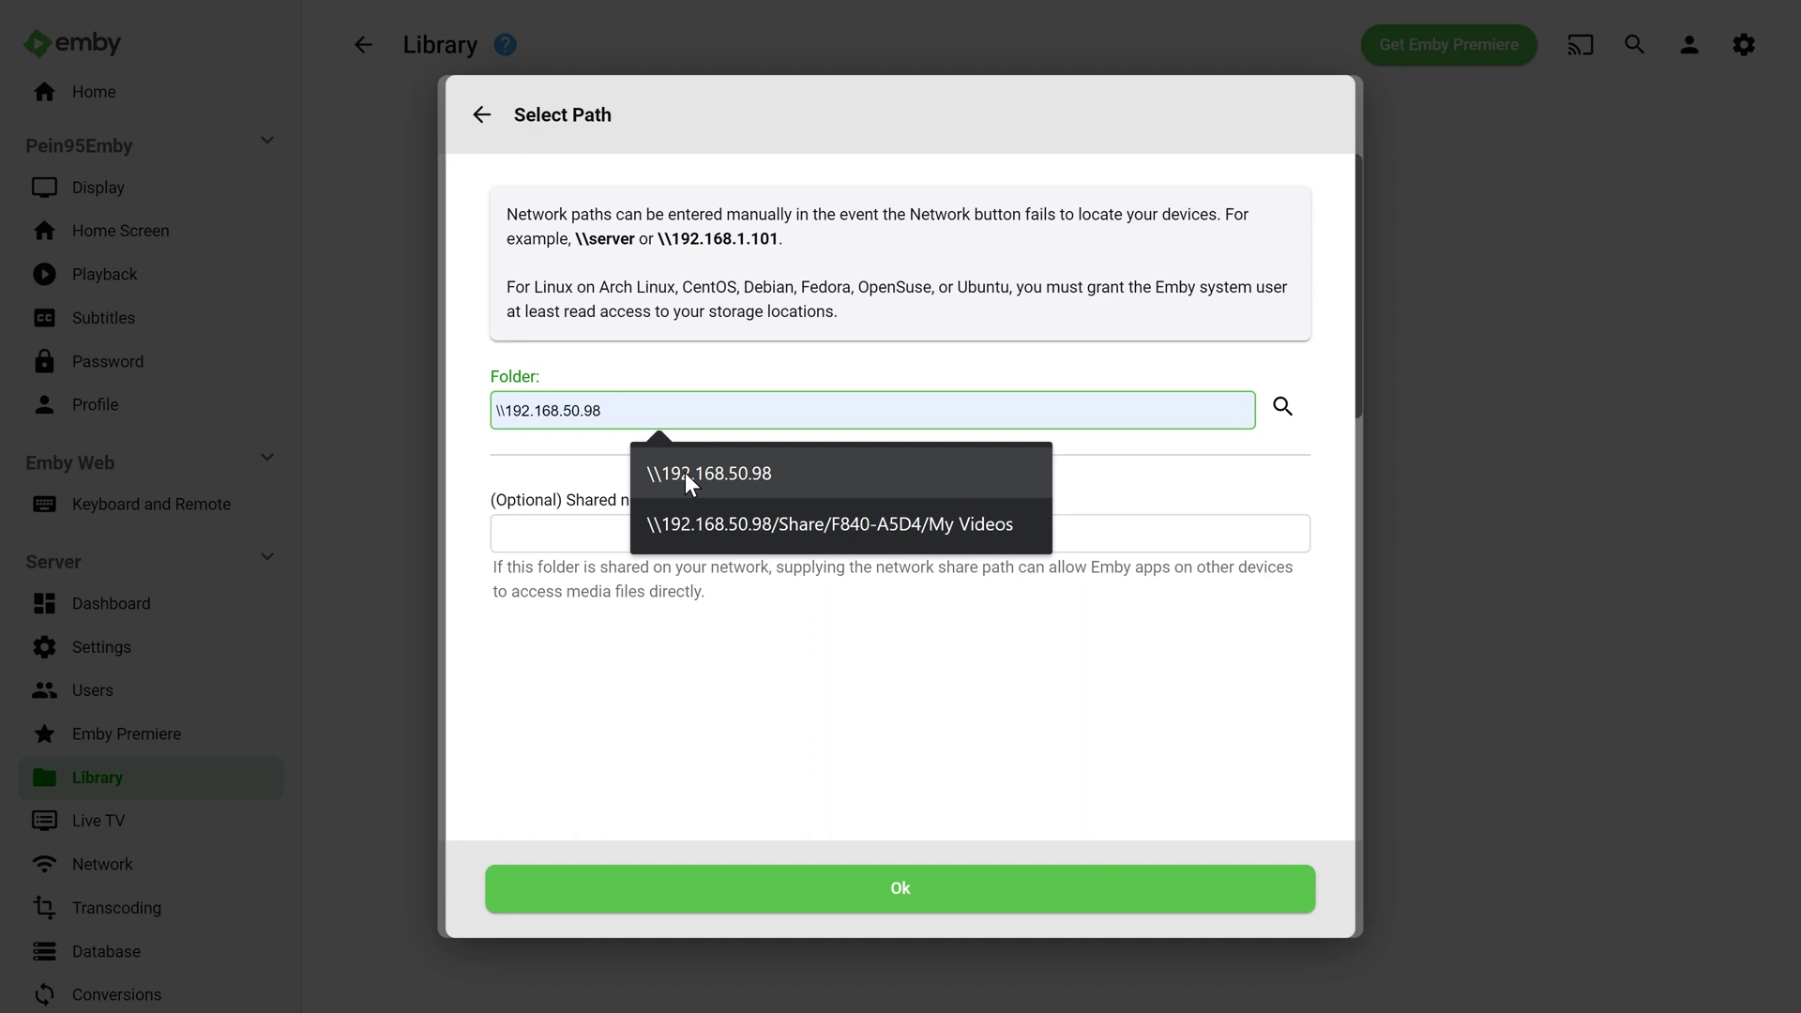
click(685, 471)
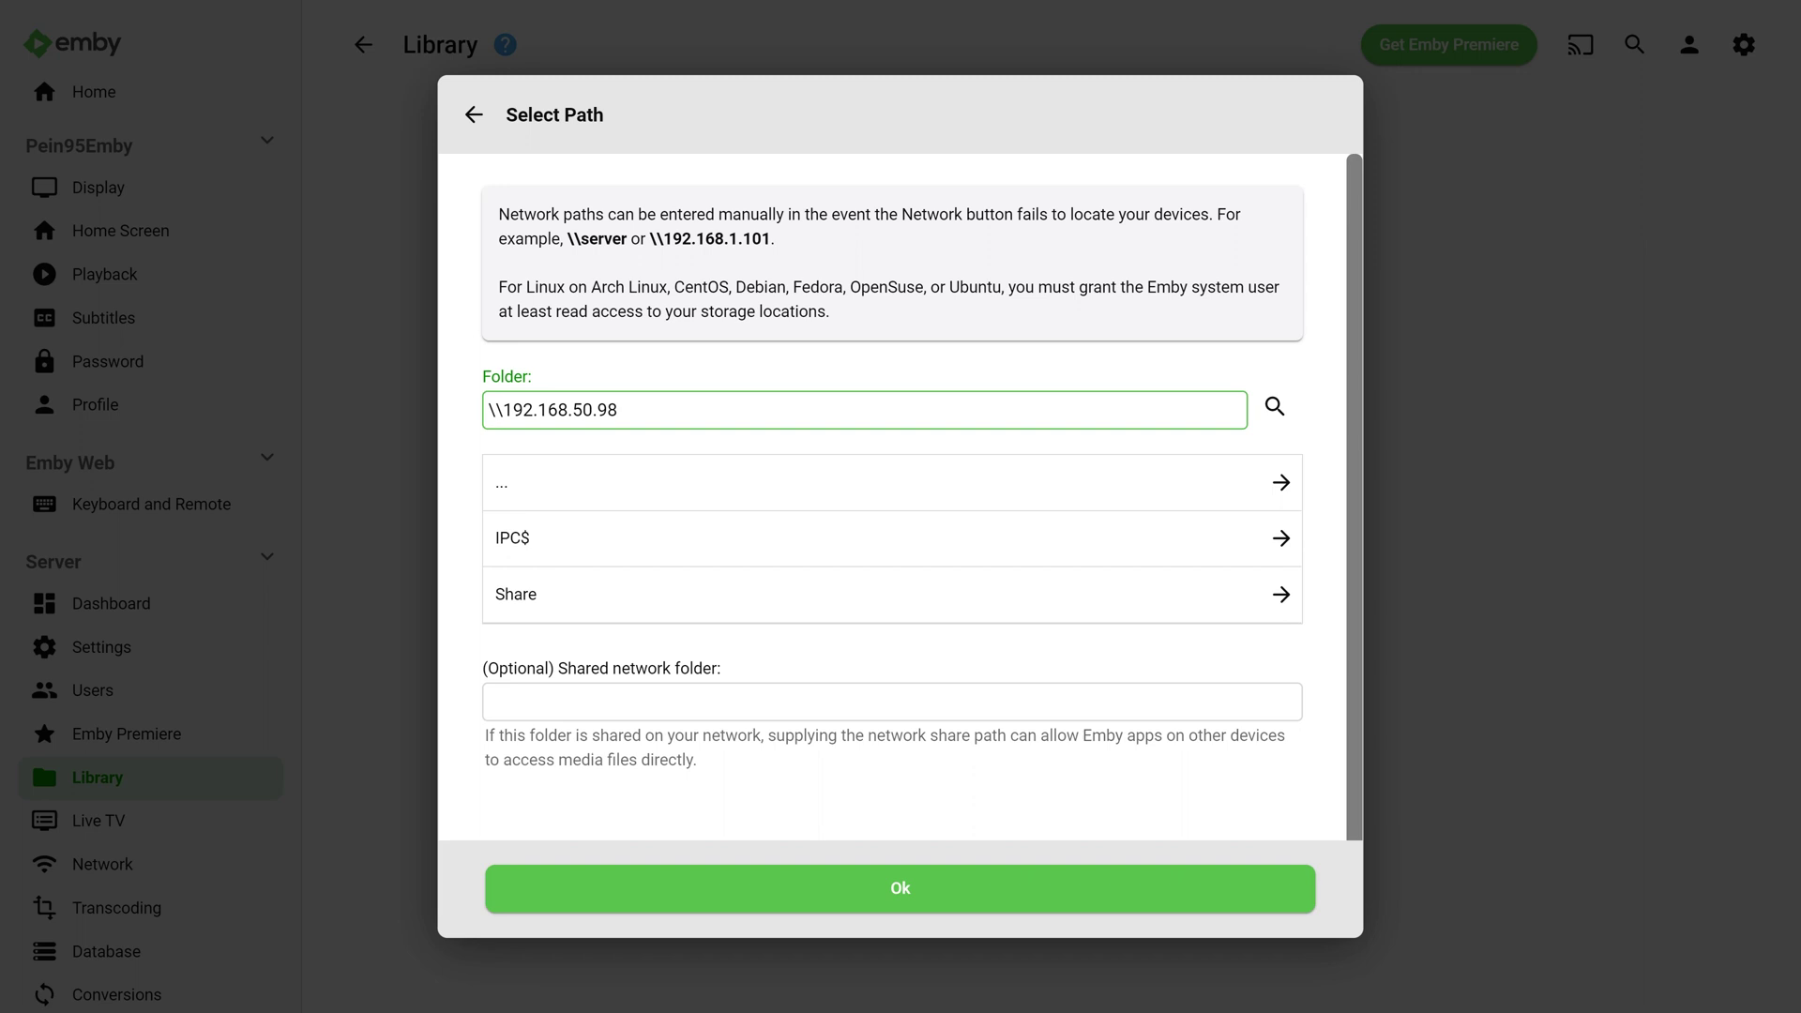
click(567, 615)
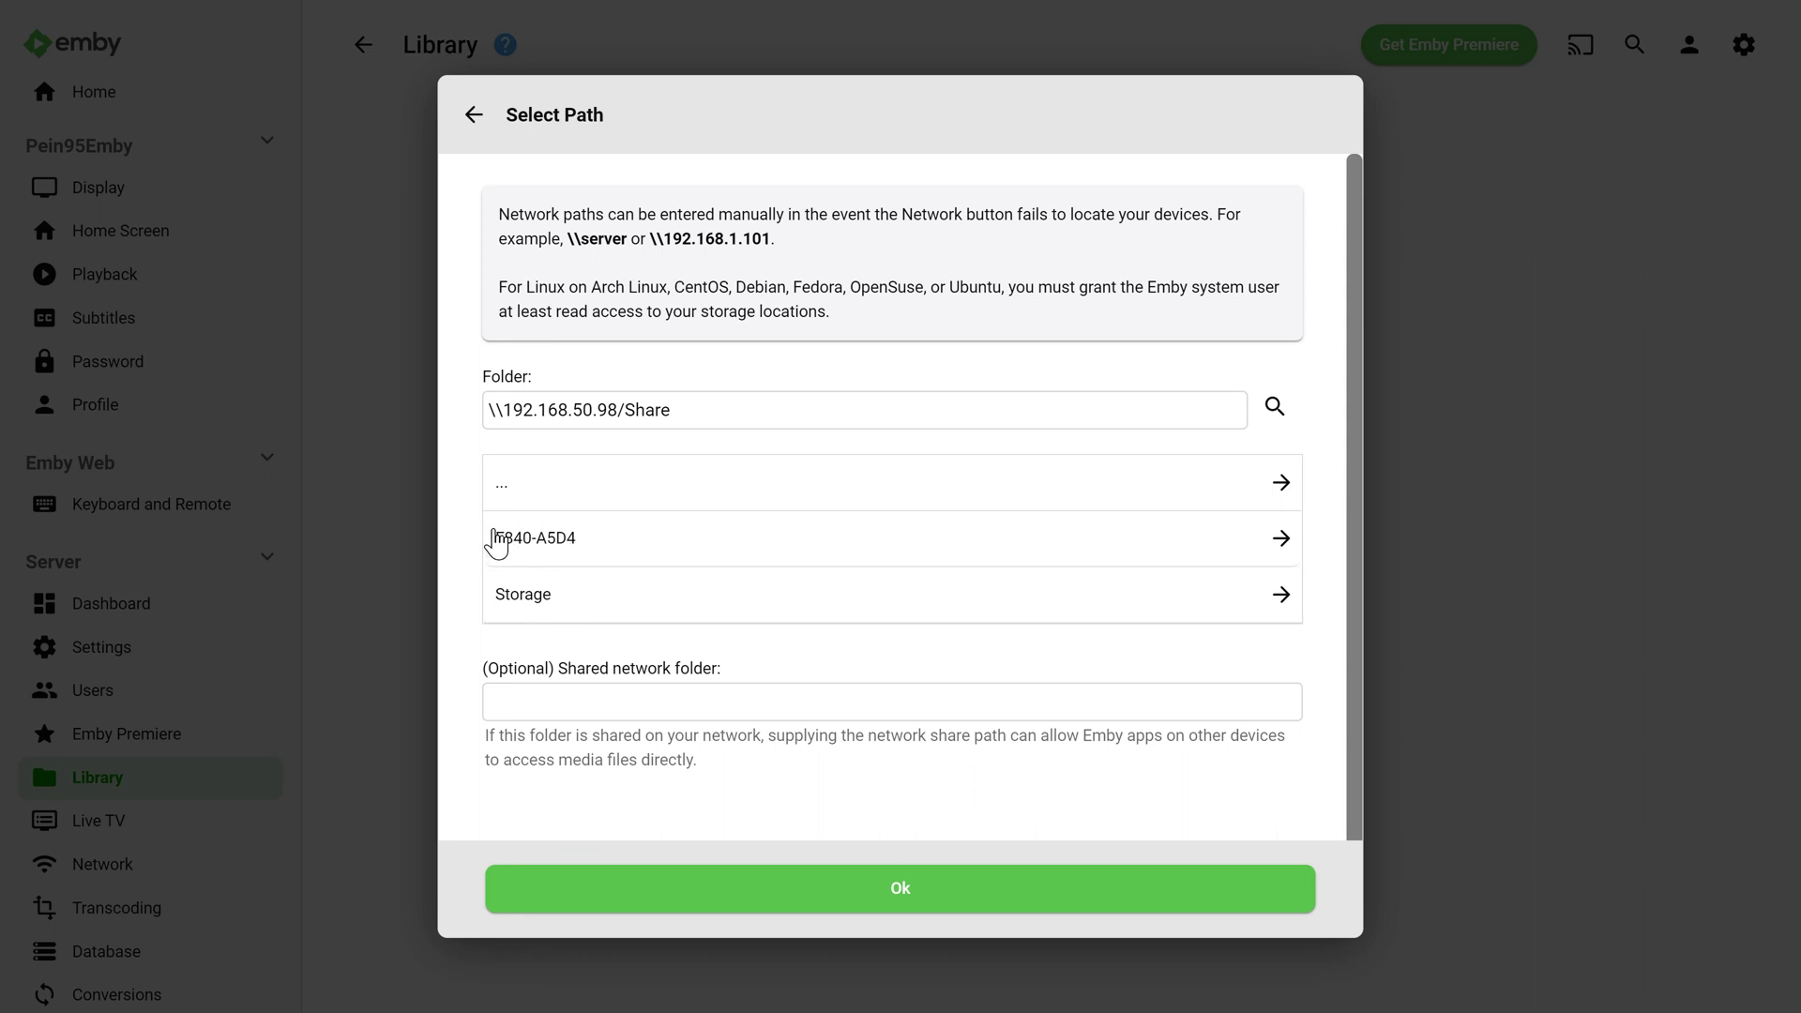
click(582, 551)
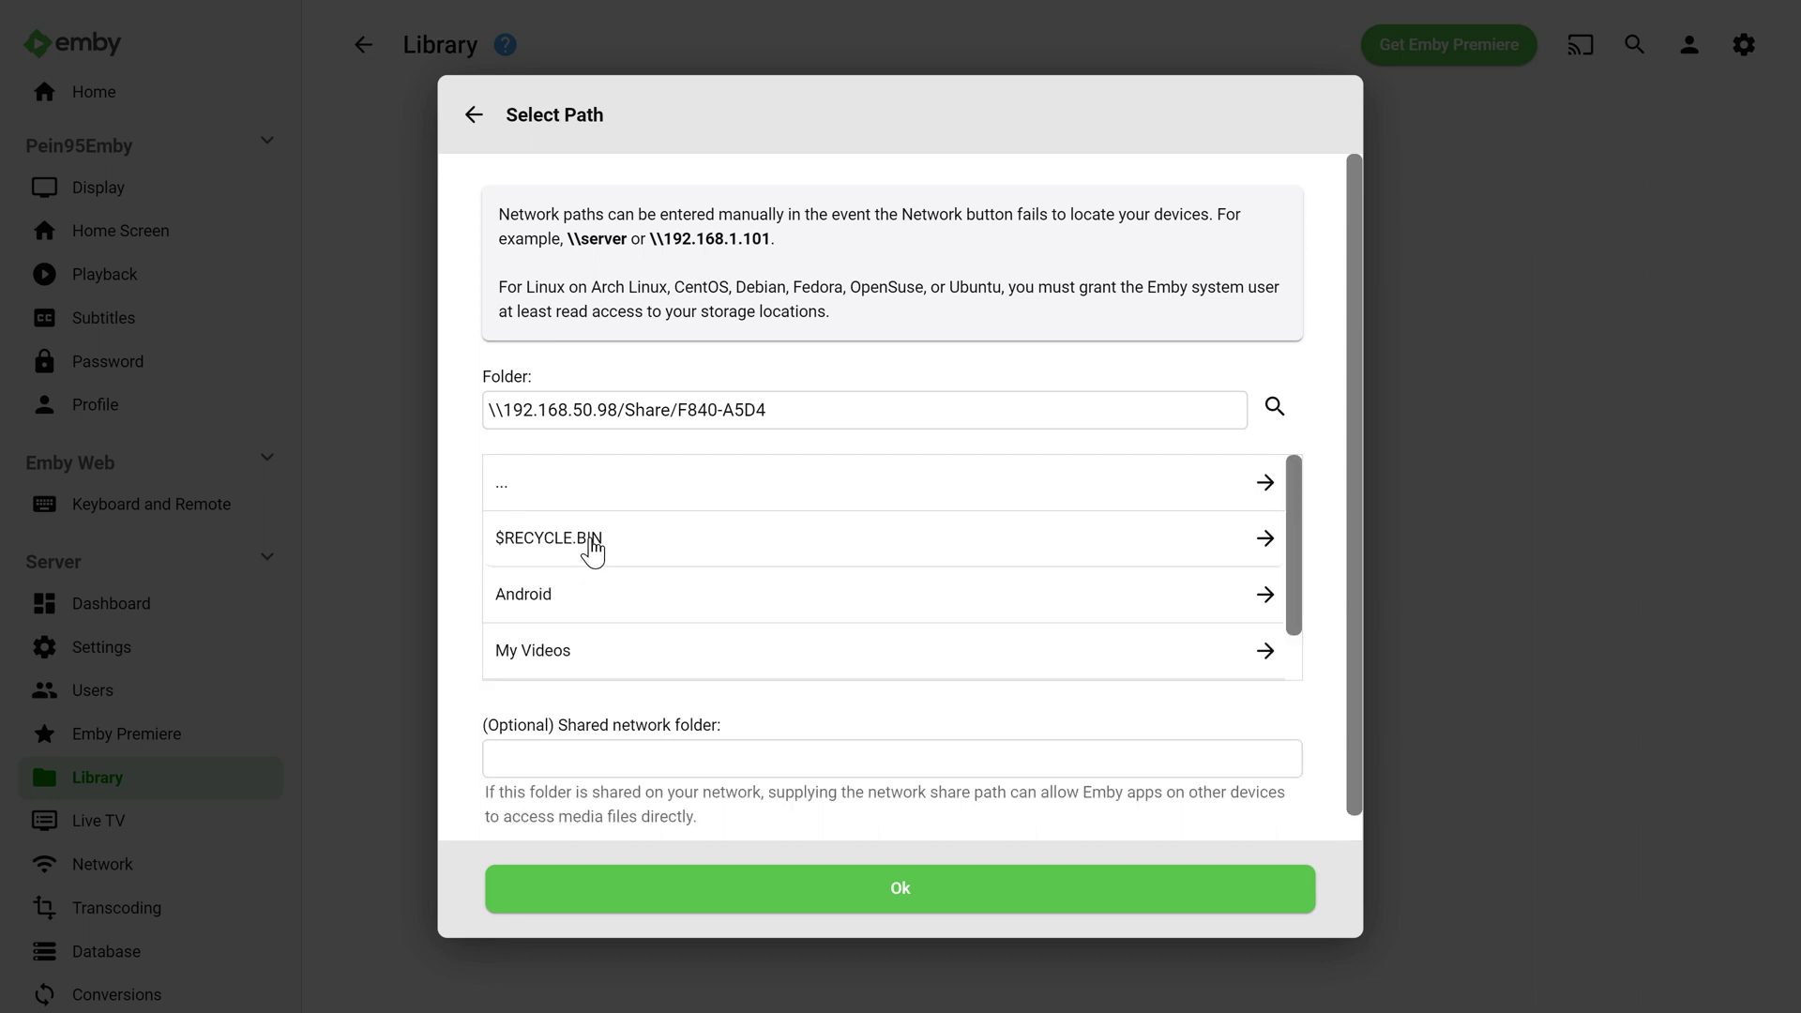
click(535, 657)
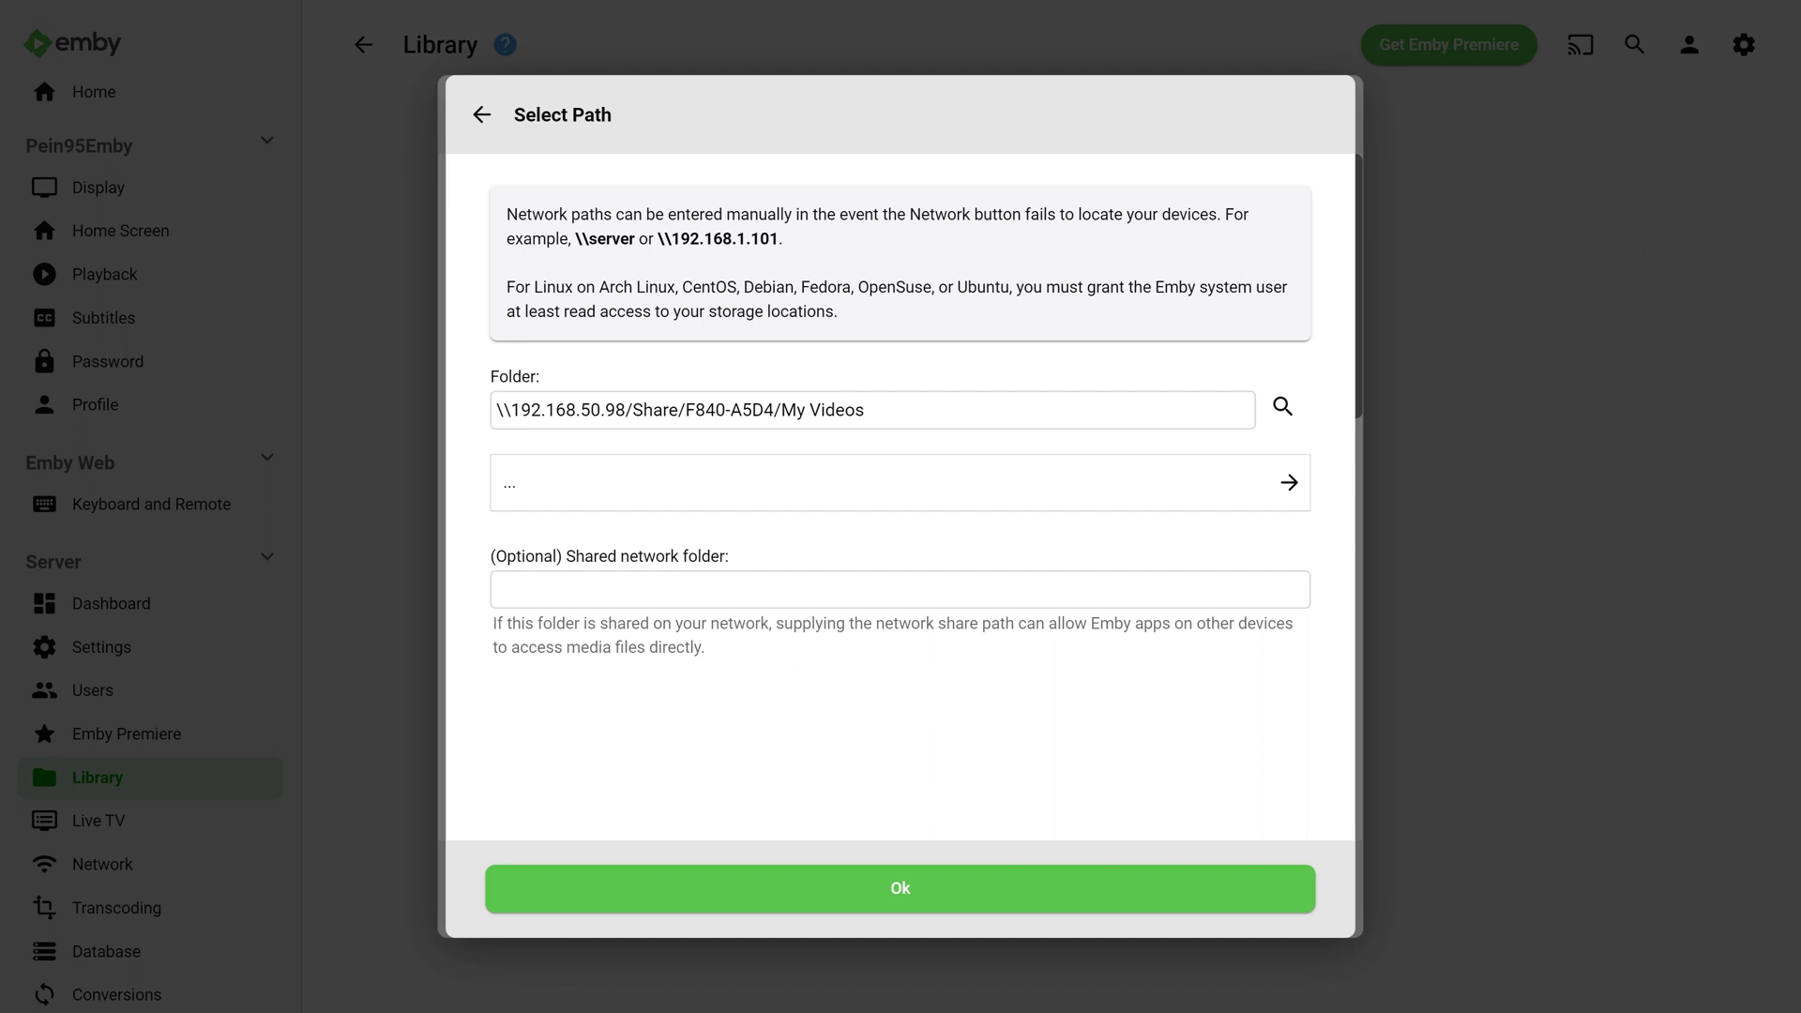
Copy the folder path \\192.168.50.98/Share/F840-A5D4/My Videos into the optional shared network folder and add the folder to the library
drag(870, 410, 418, 391)
right_click(715, 410)
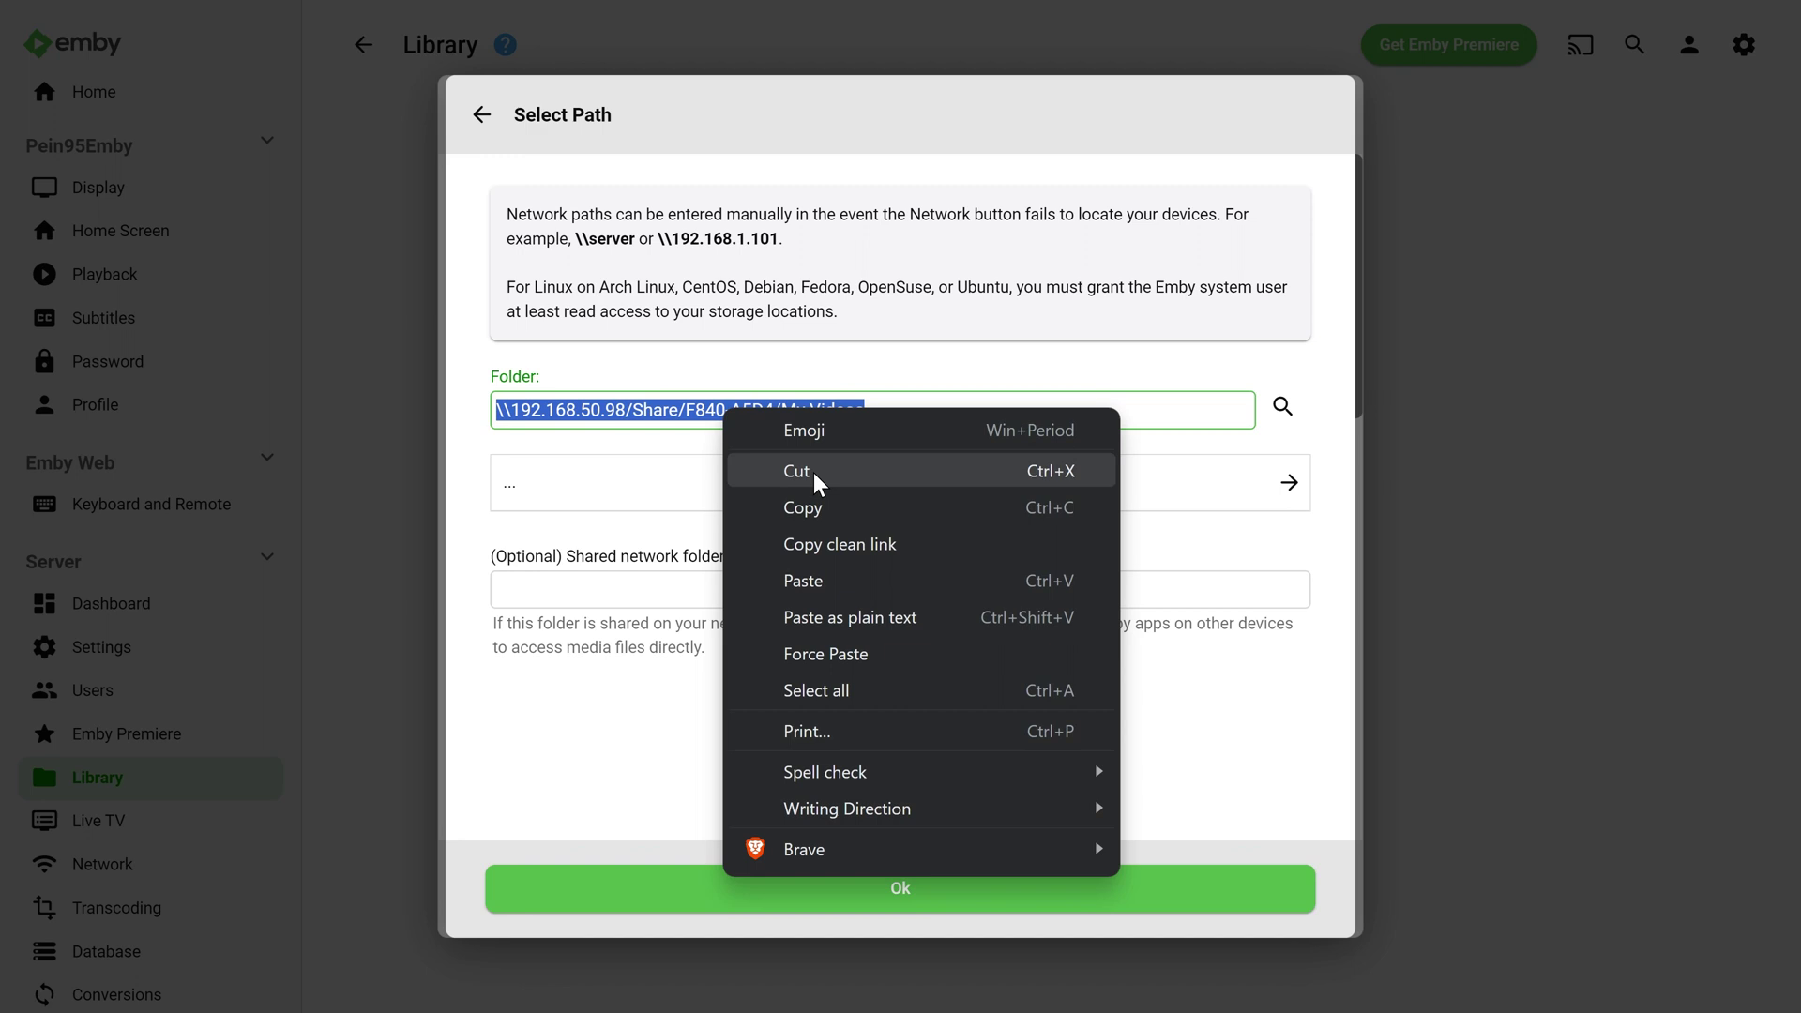
click(819, 509)
click(659, 589)
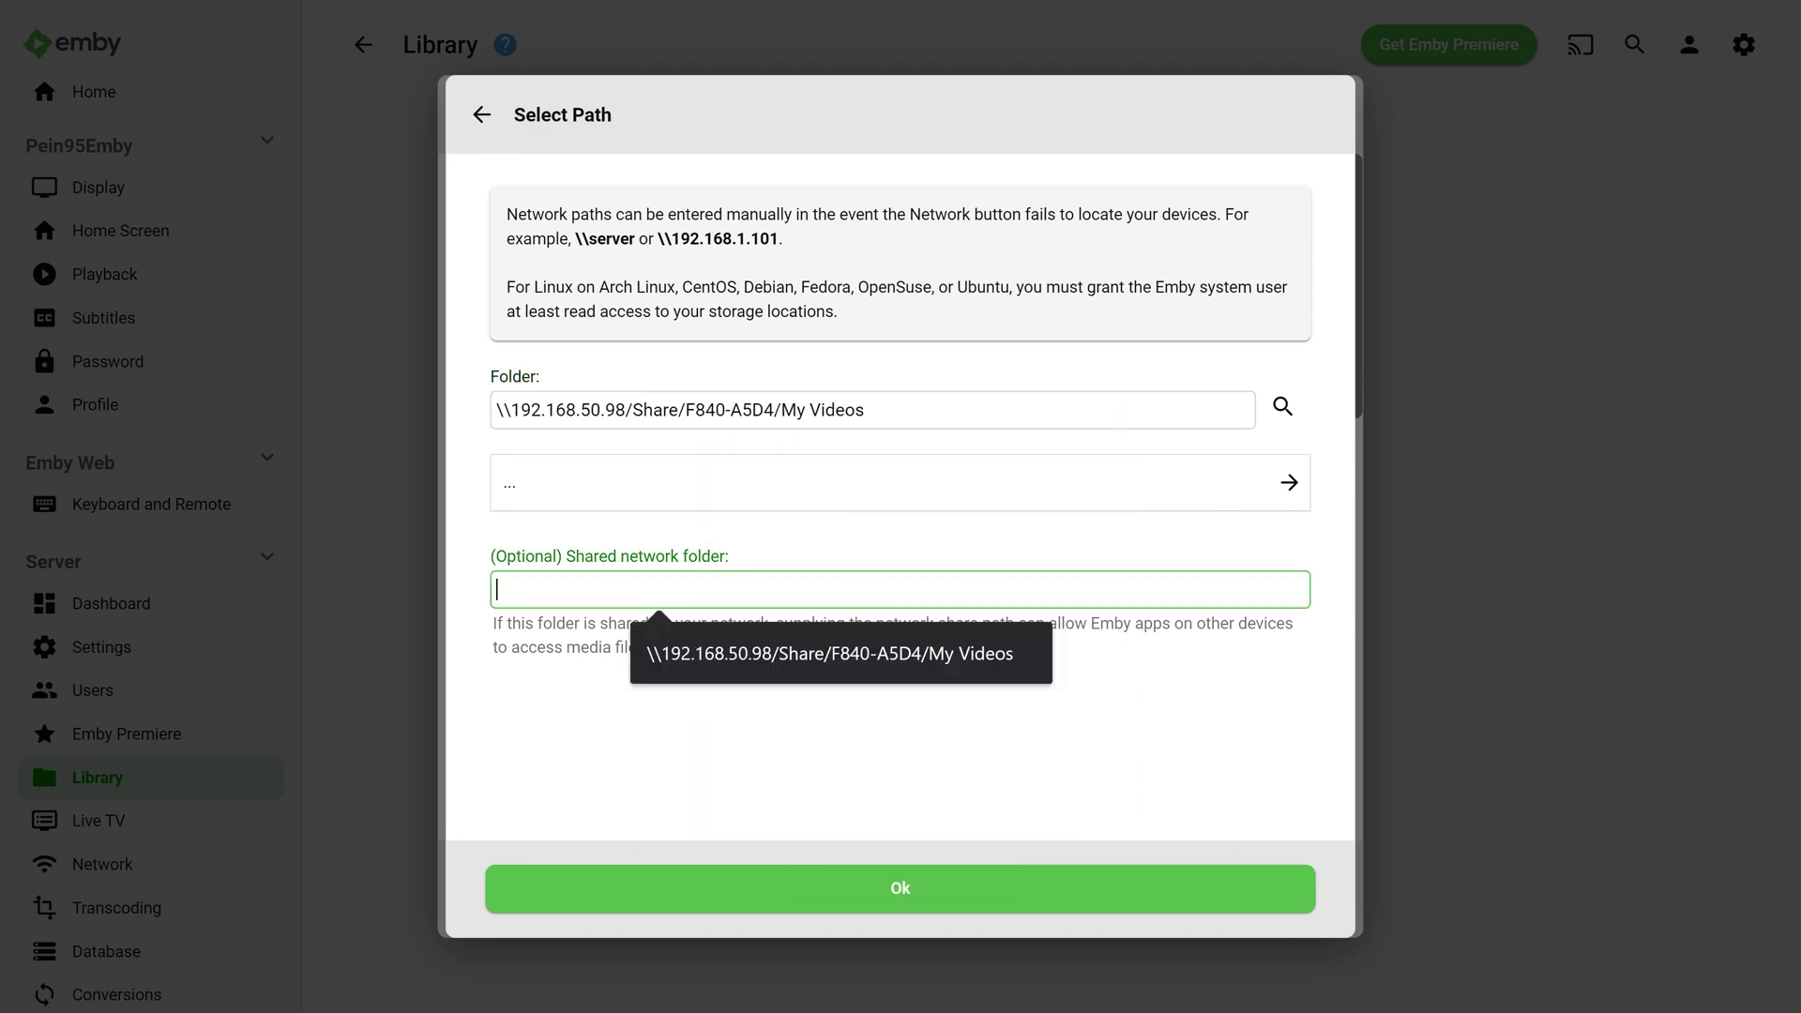
right_click(608, 591)
click(825, 289)
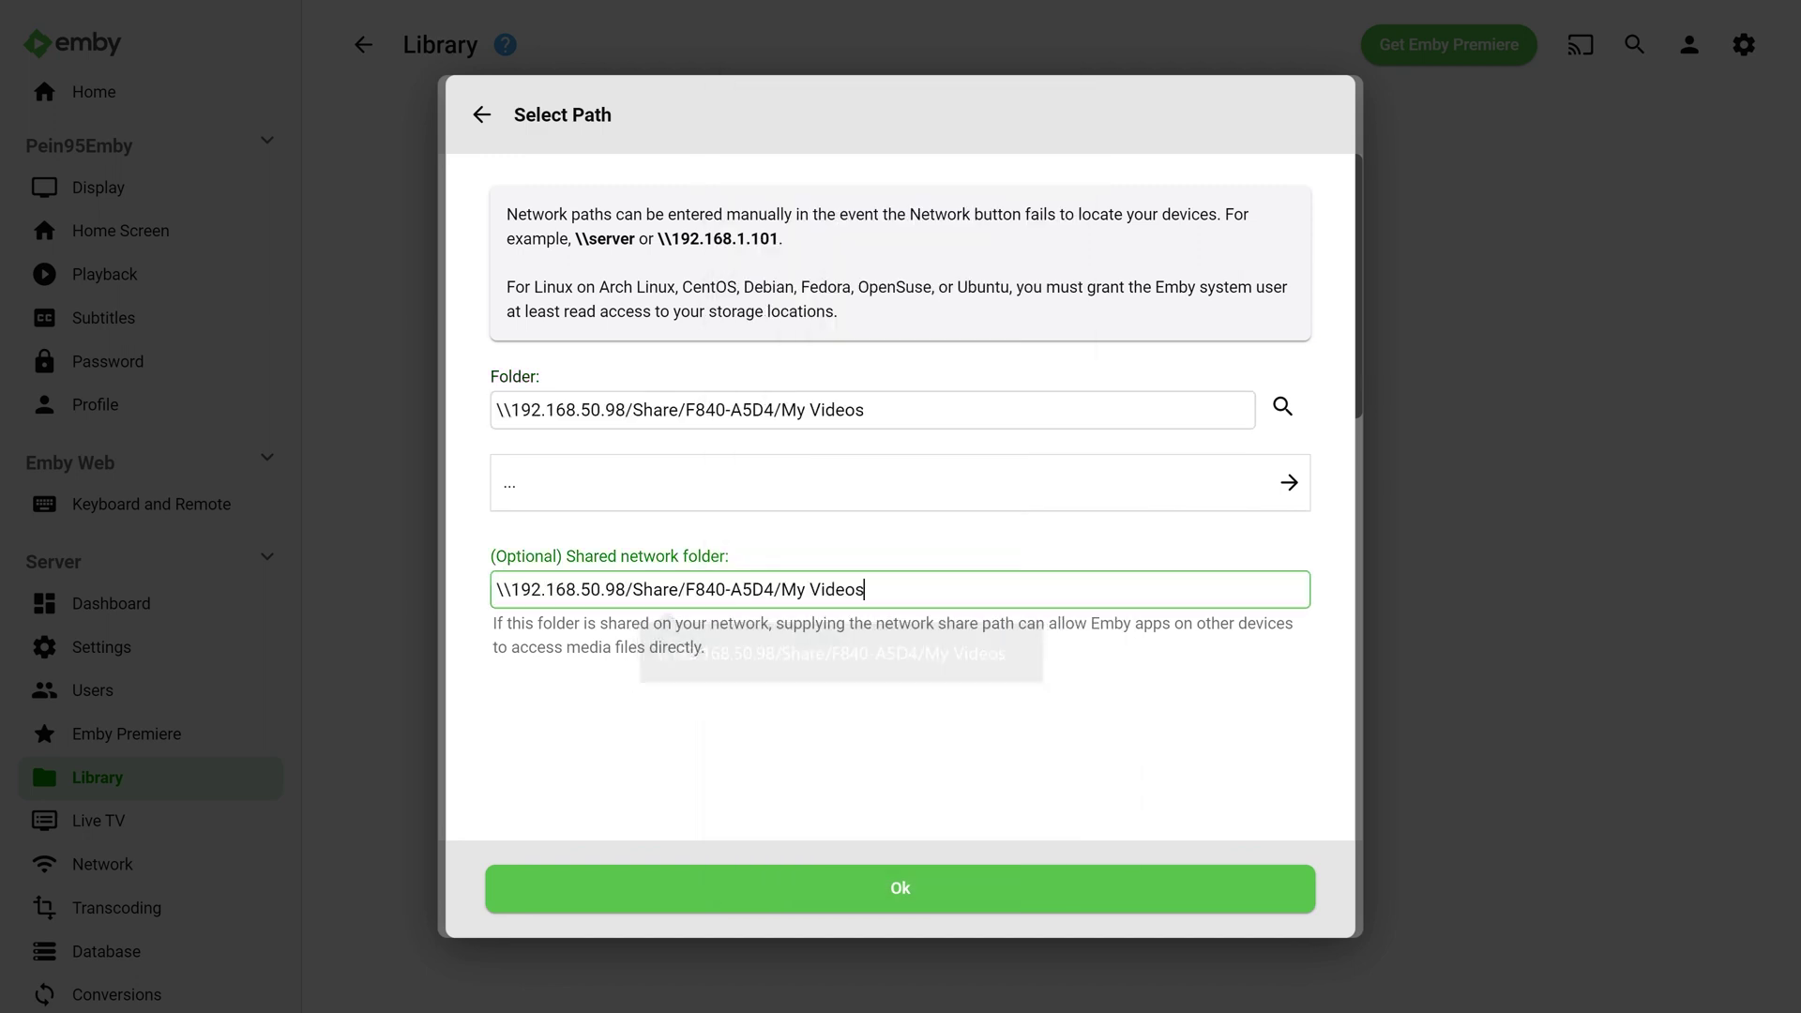
click(910, 889)
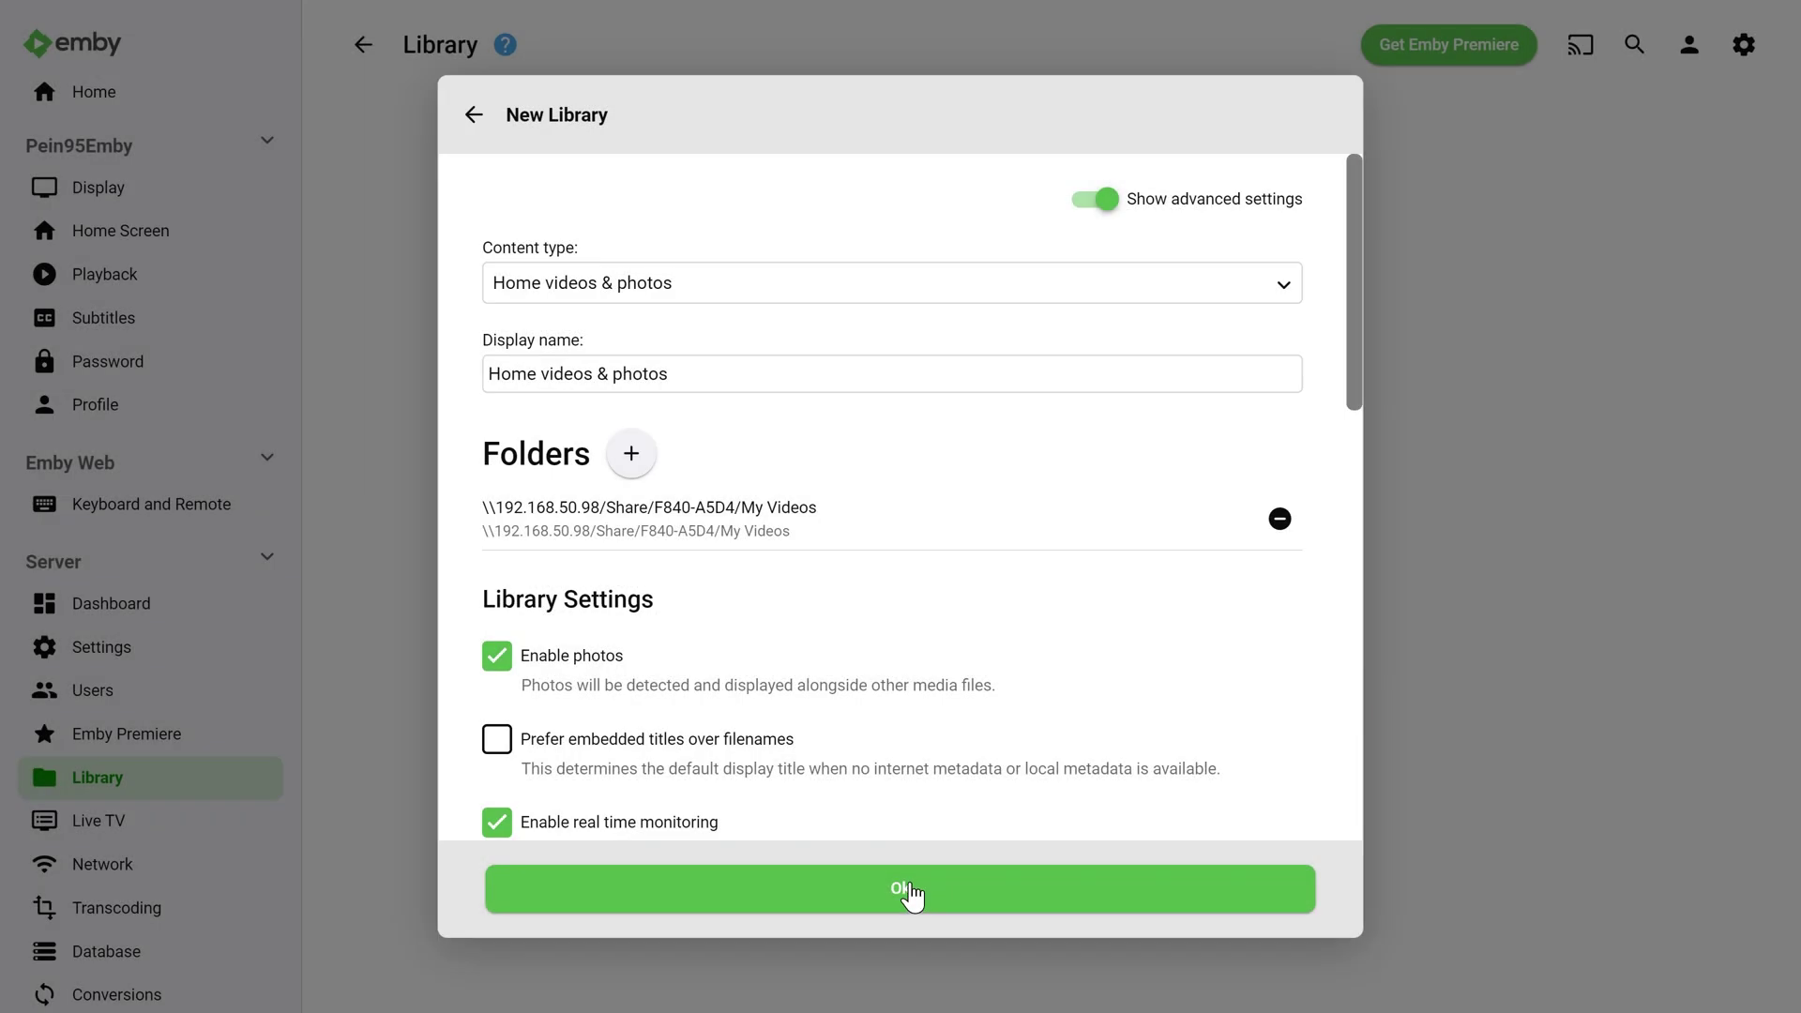
Create the Home videos & photos library with its remaining settings left at their defaults and go to the home screen
scroll(891, 493, down, 15)
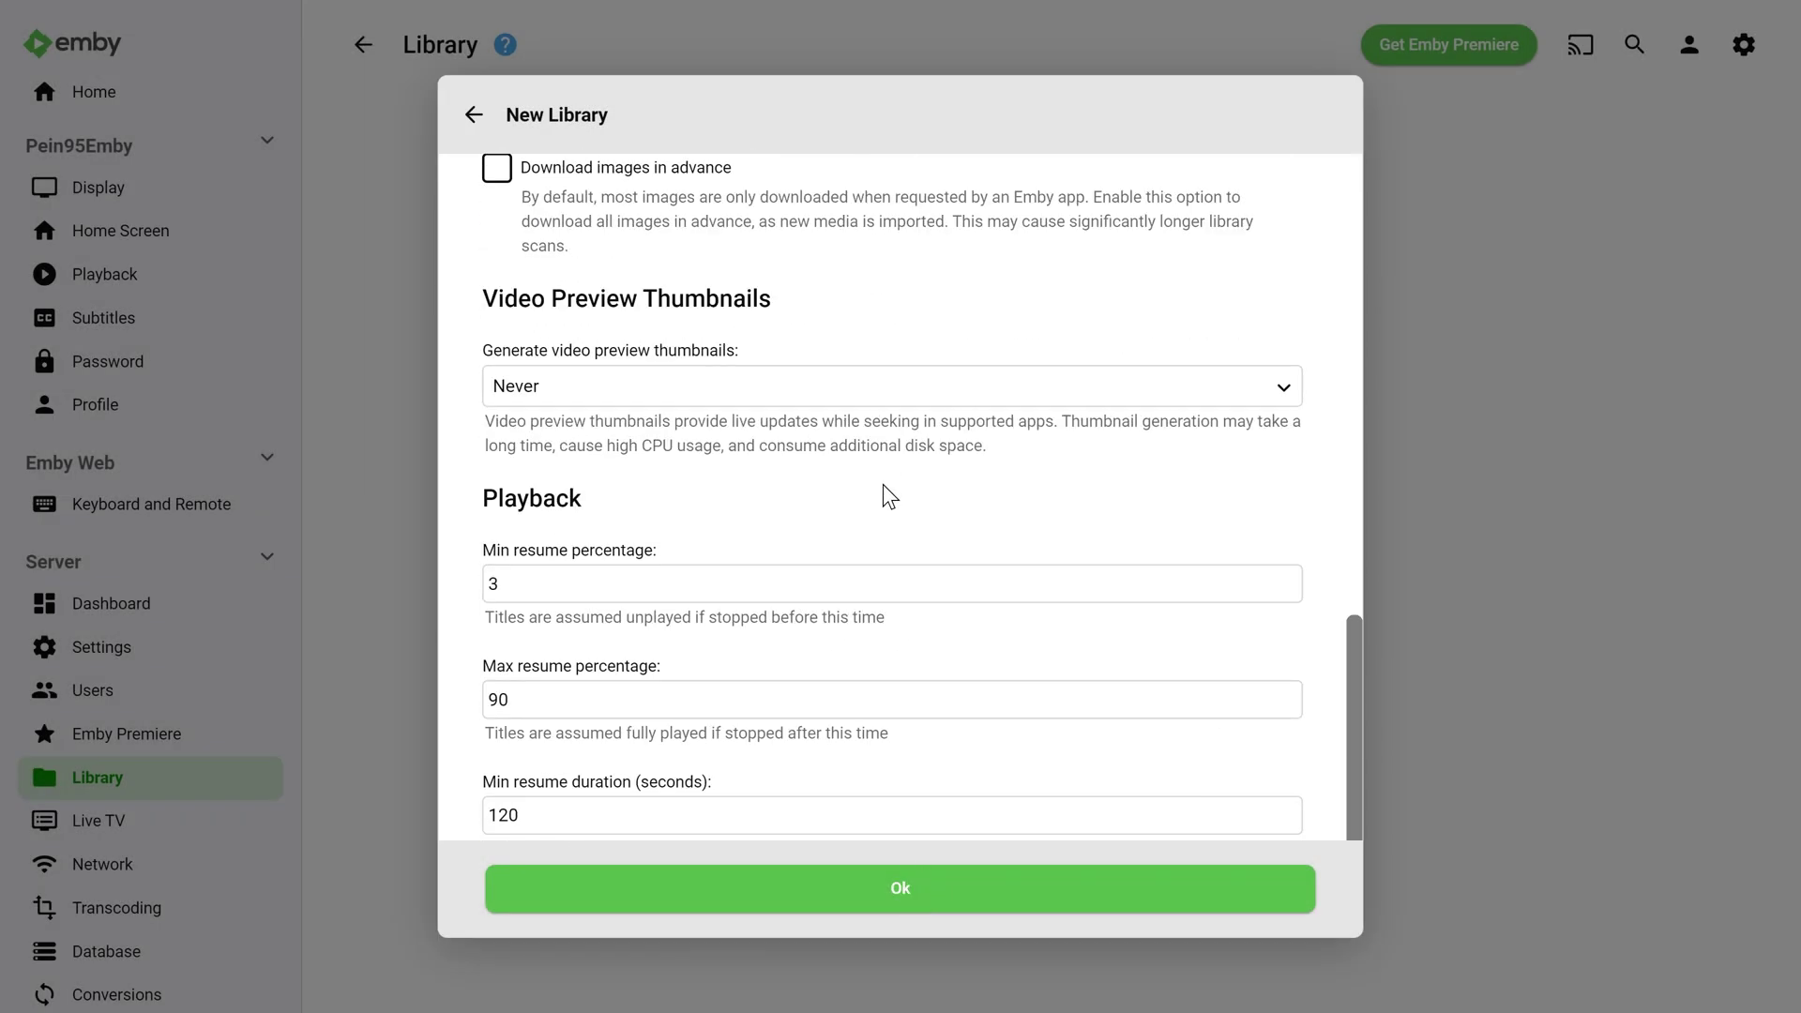
click(931, 893)
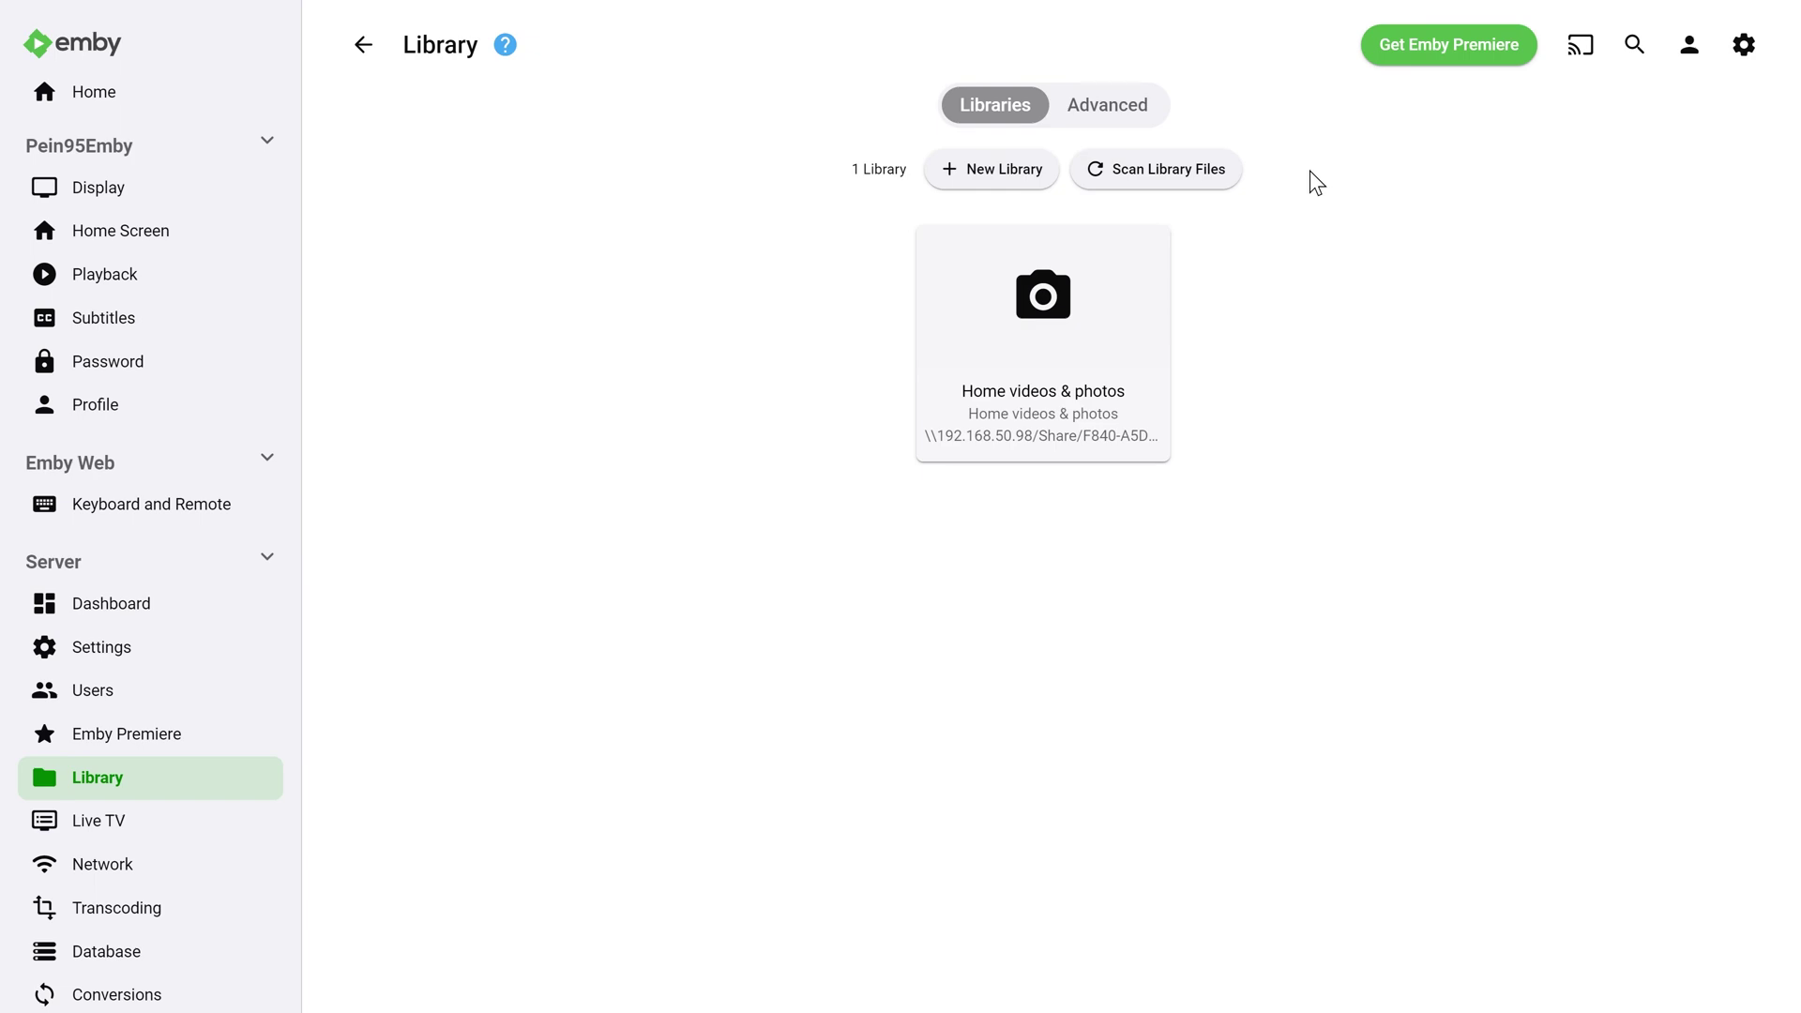
click(100, 93)
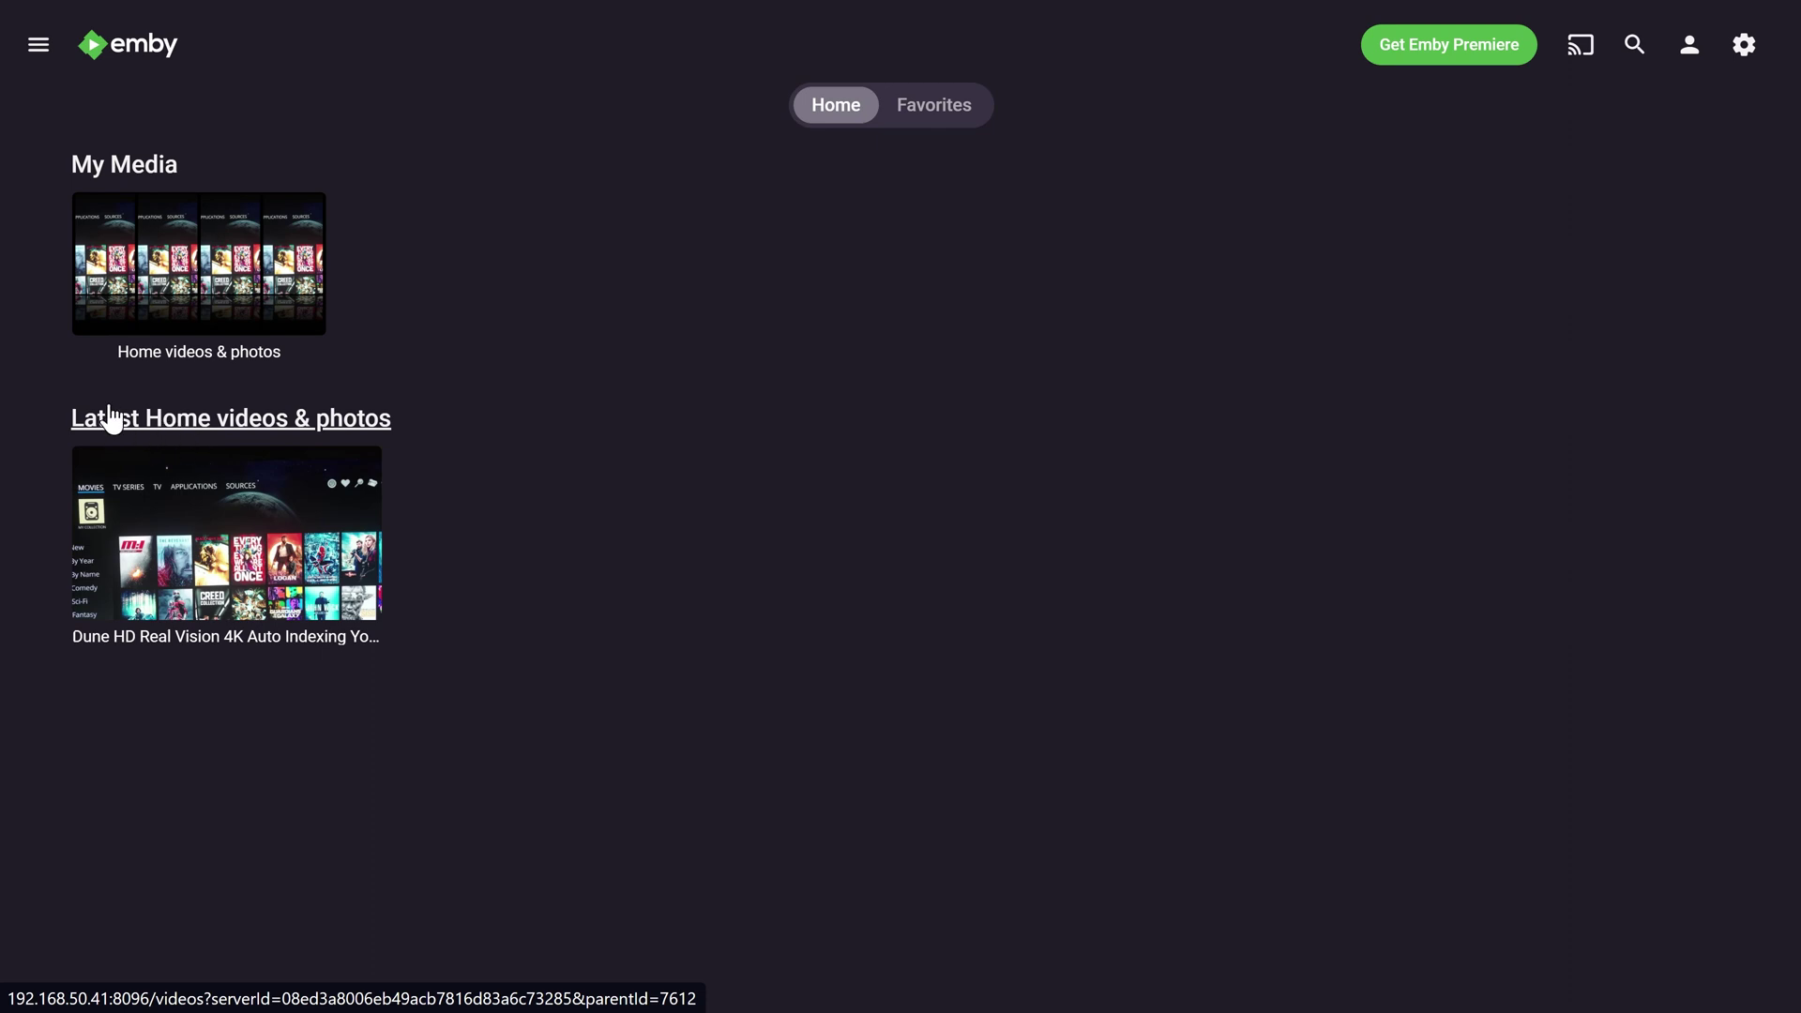
Play the video Dune HD Real Vision 4K Auto Indexing Your Content and skip ahead through it in stages to near its end
mouse_move(228, 536)
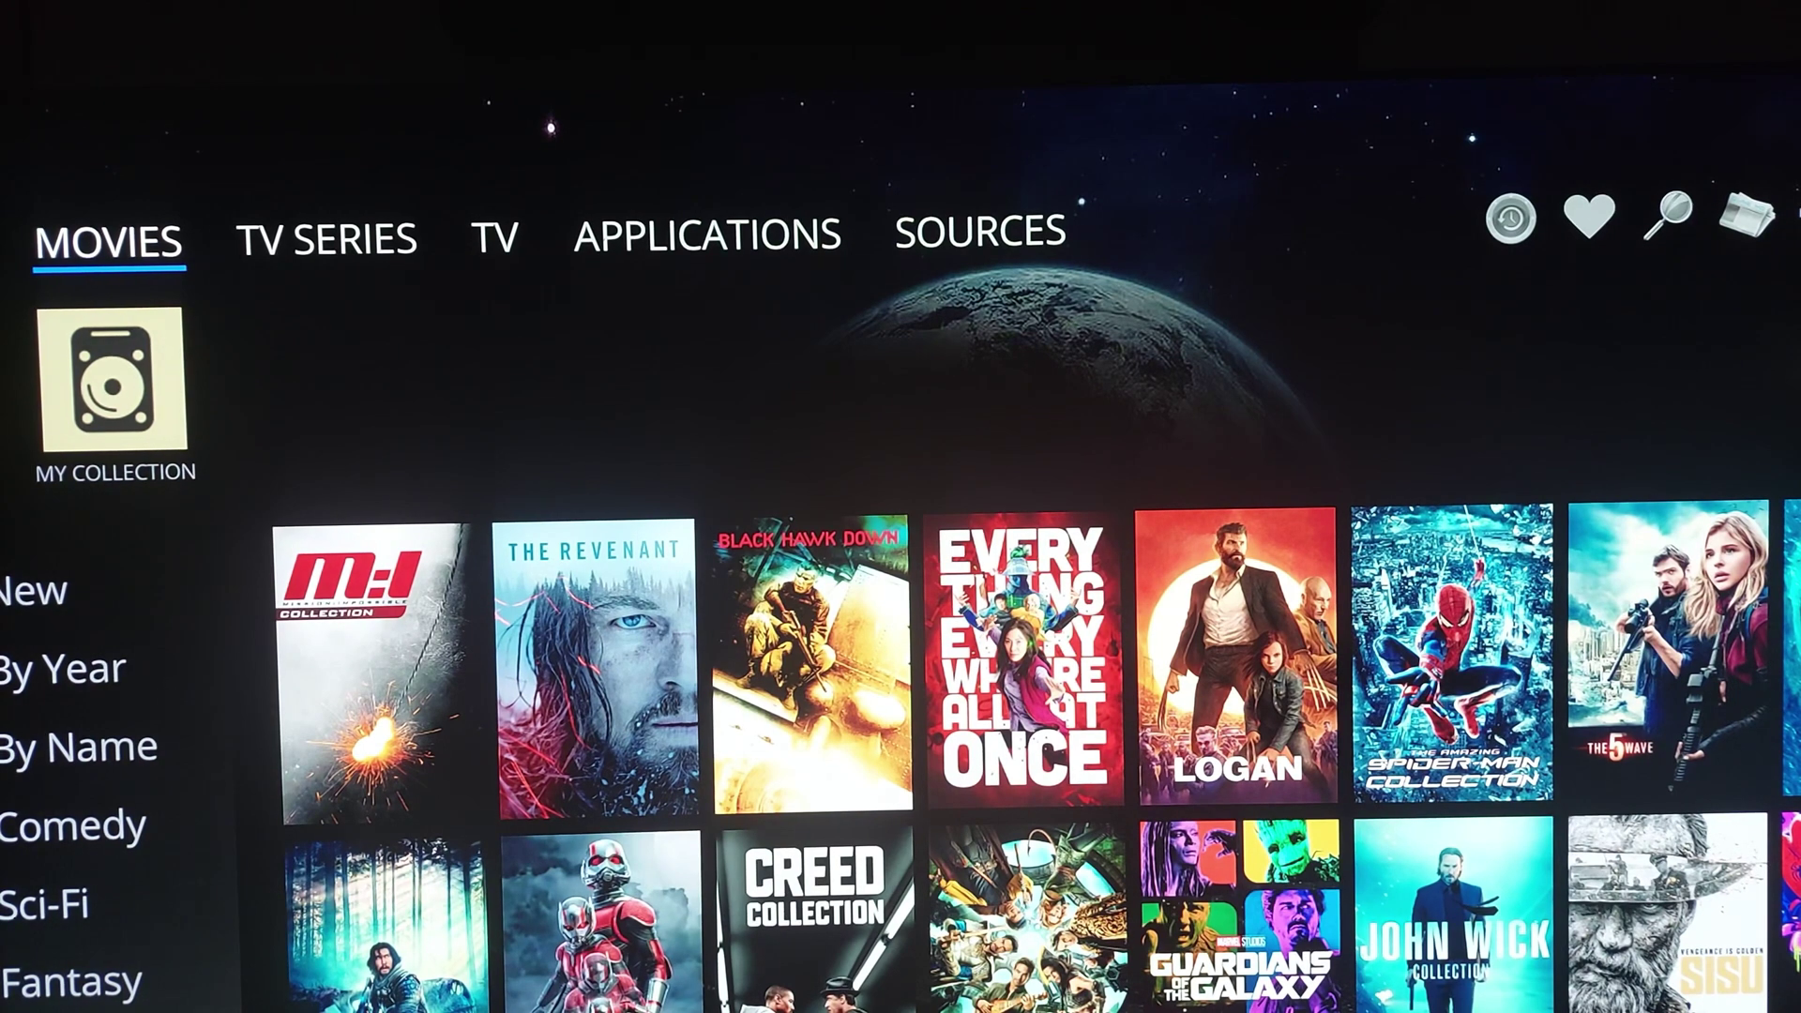
mouse_move(1041, 710)
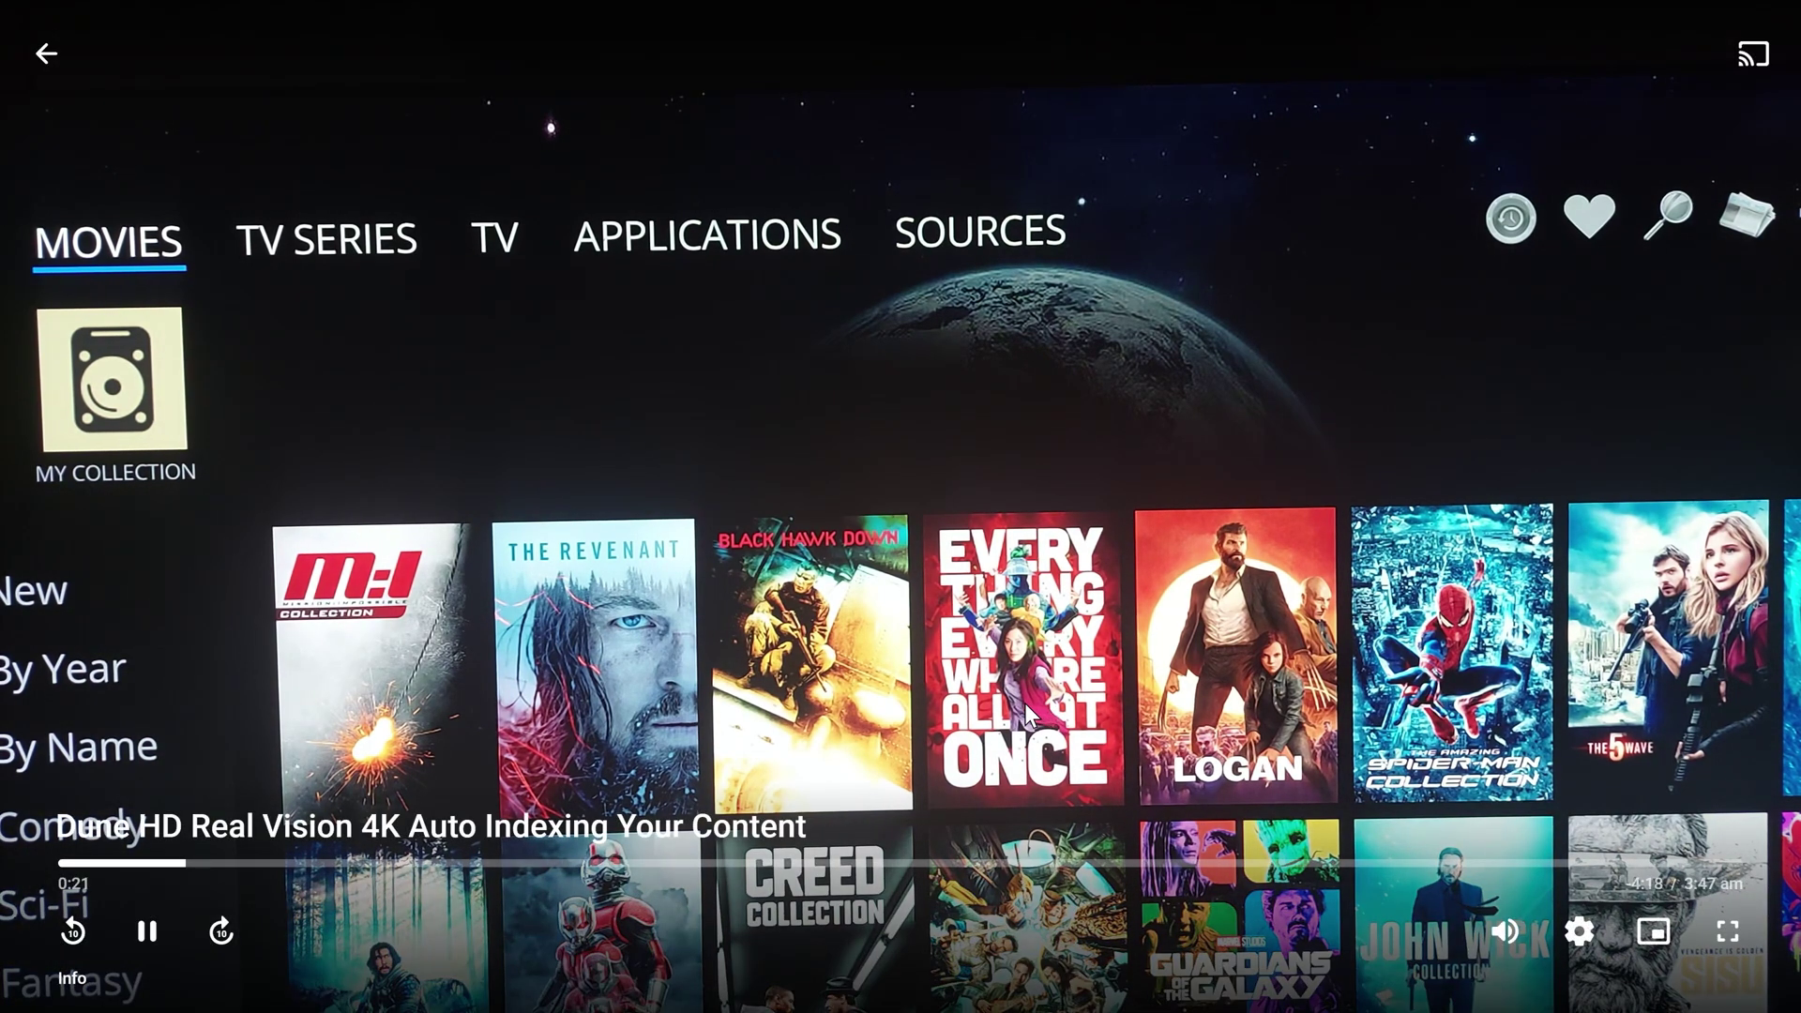
click(457, 863)
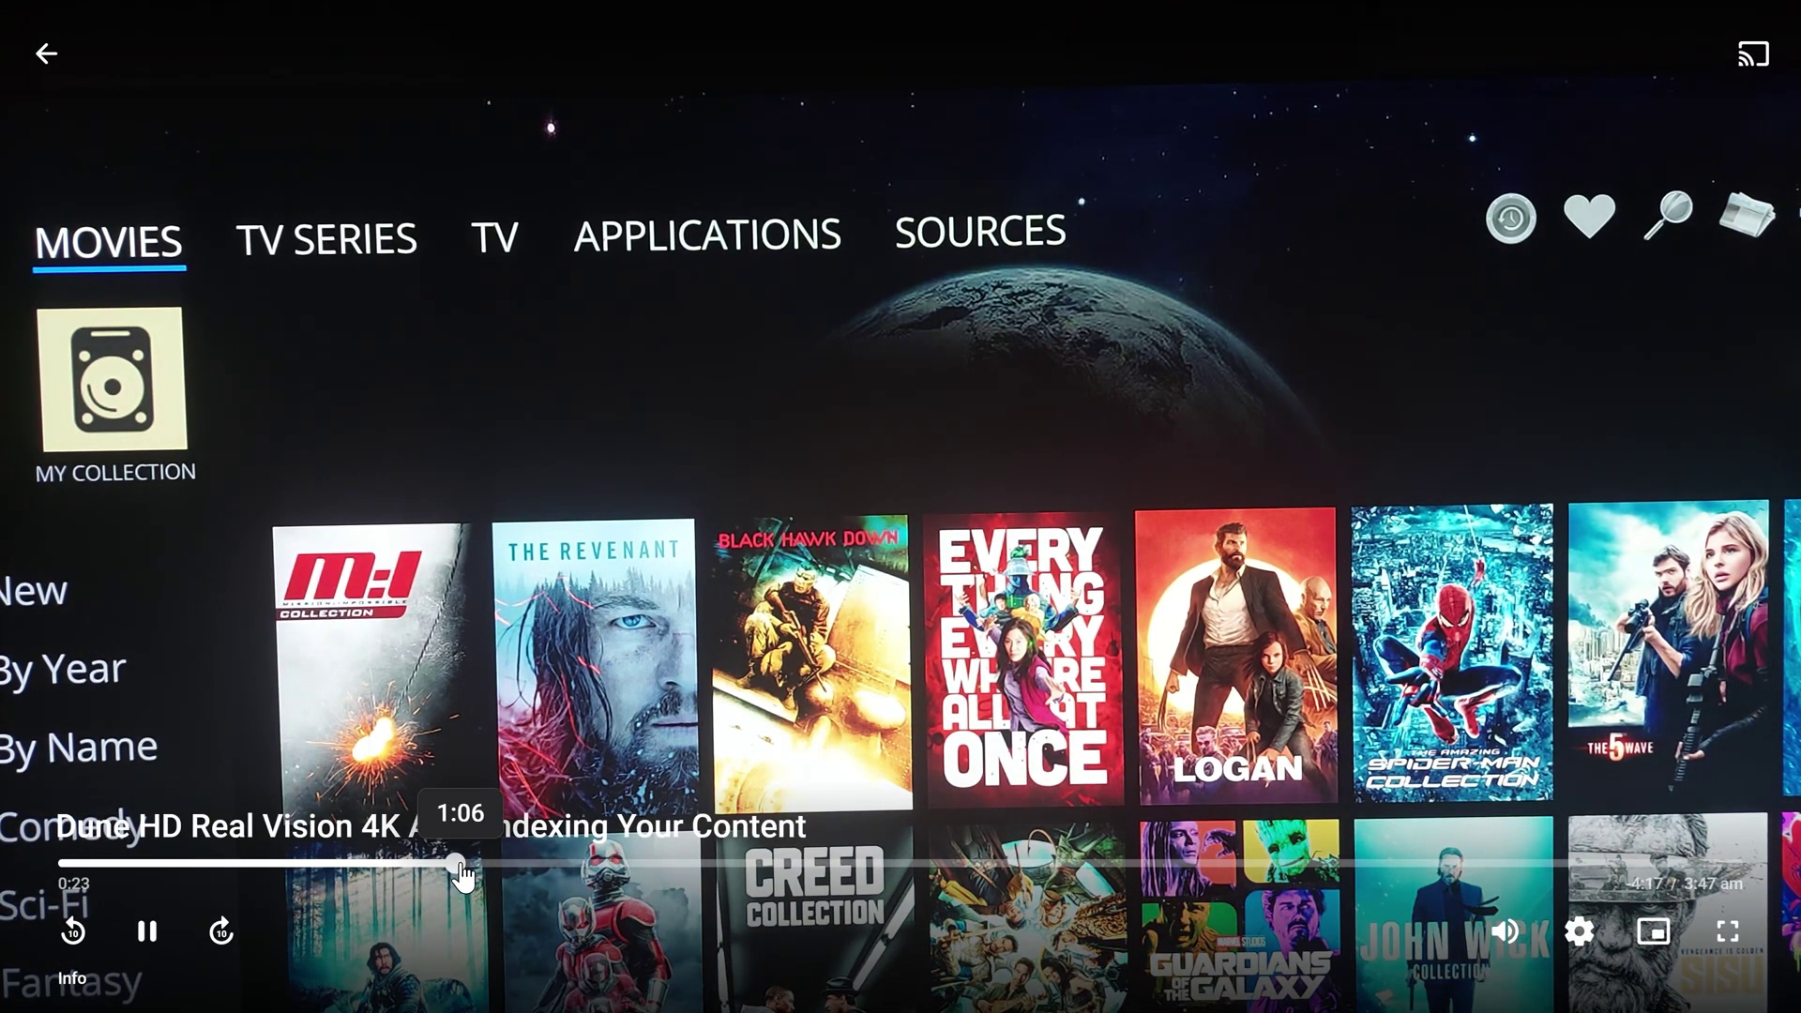
click(671, 865)
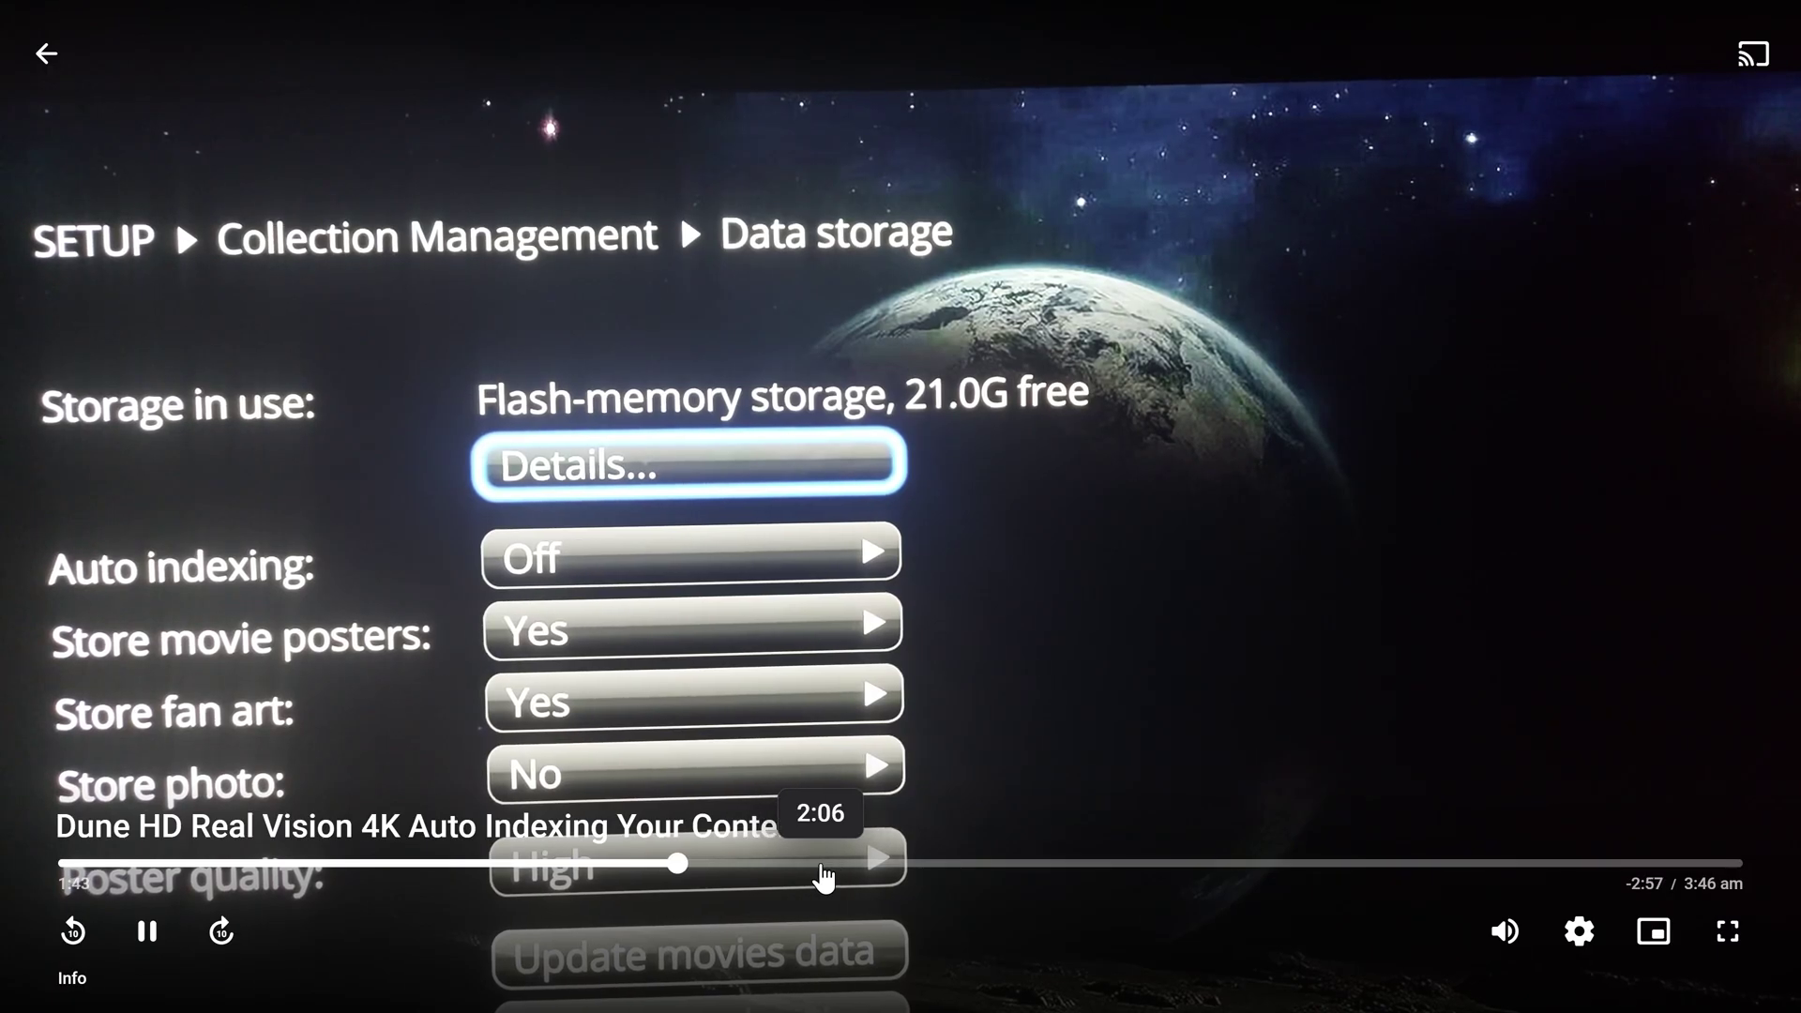
click(940, 865)
click(1173, 865)
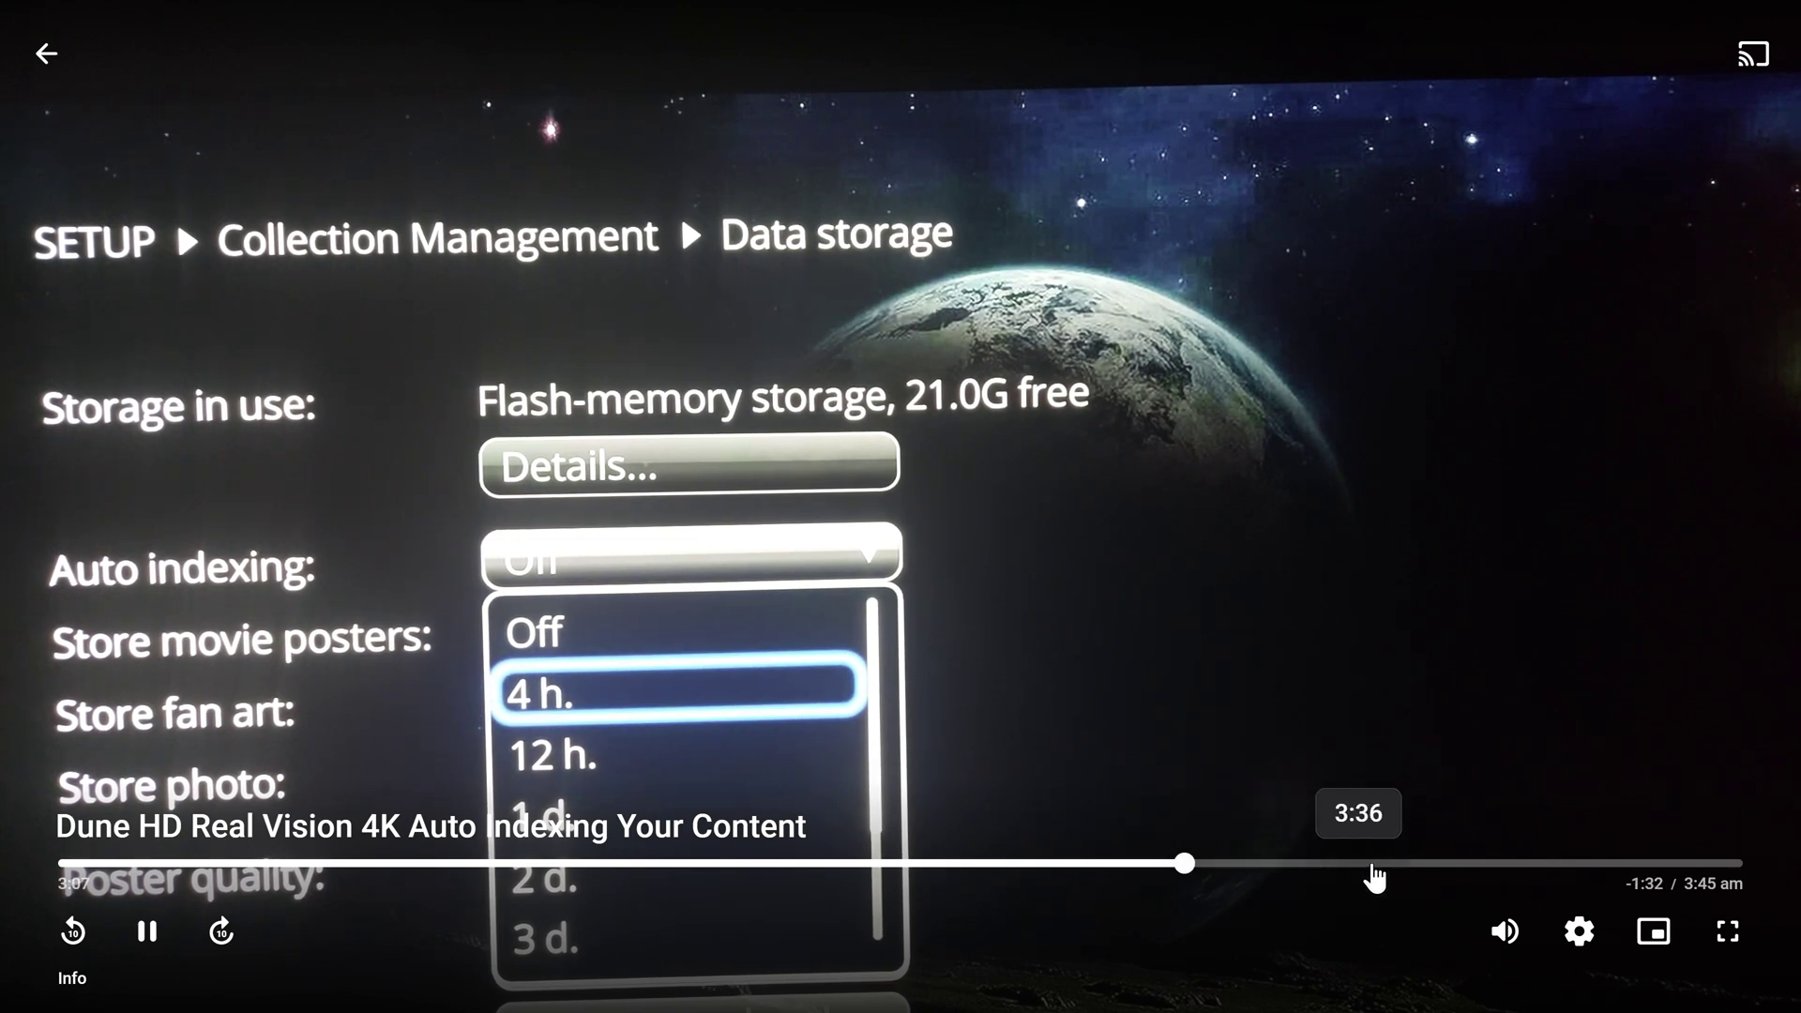
click(1306, 864)
click(1421, 865)
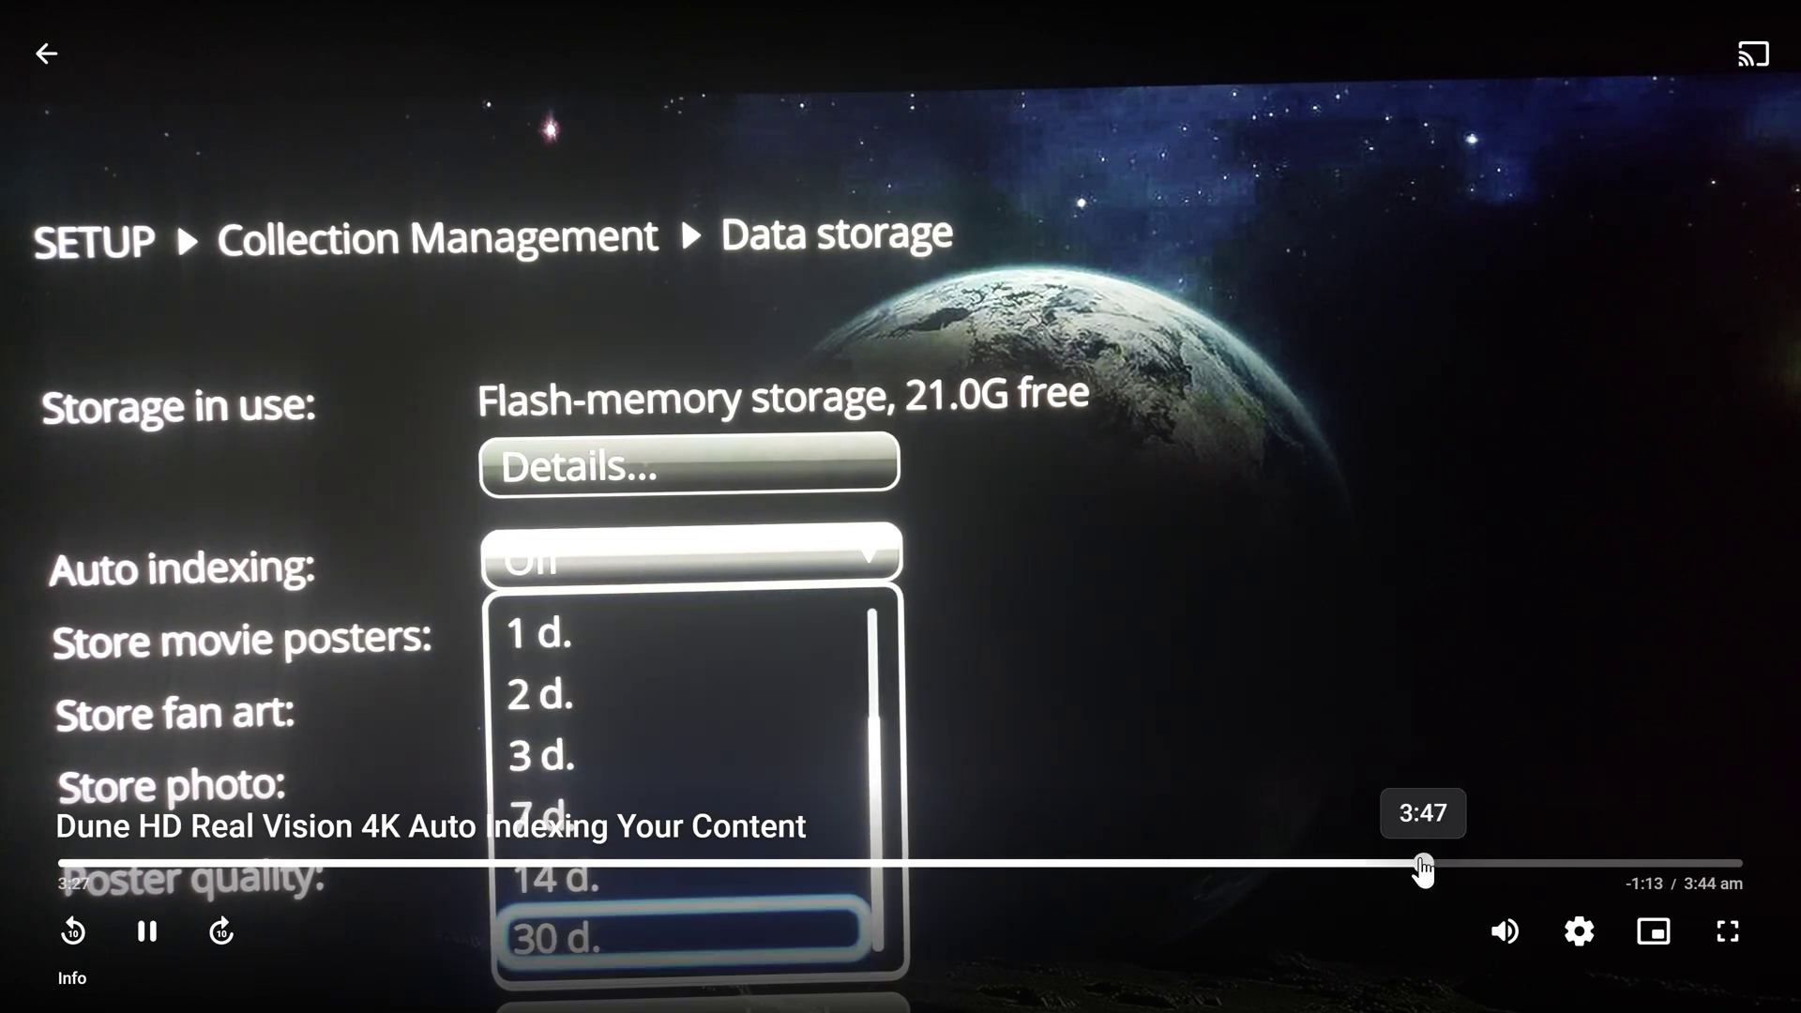
click(1591, 864)
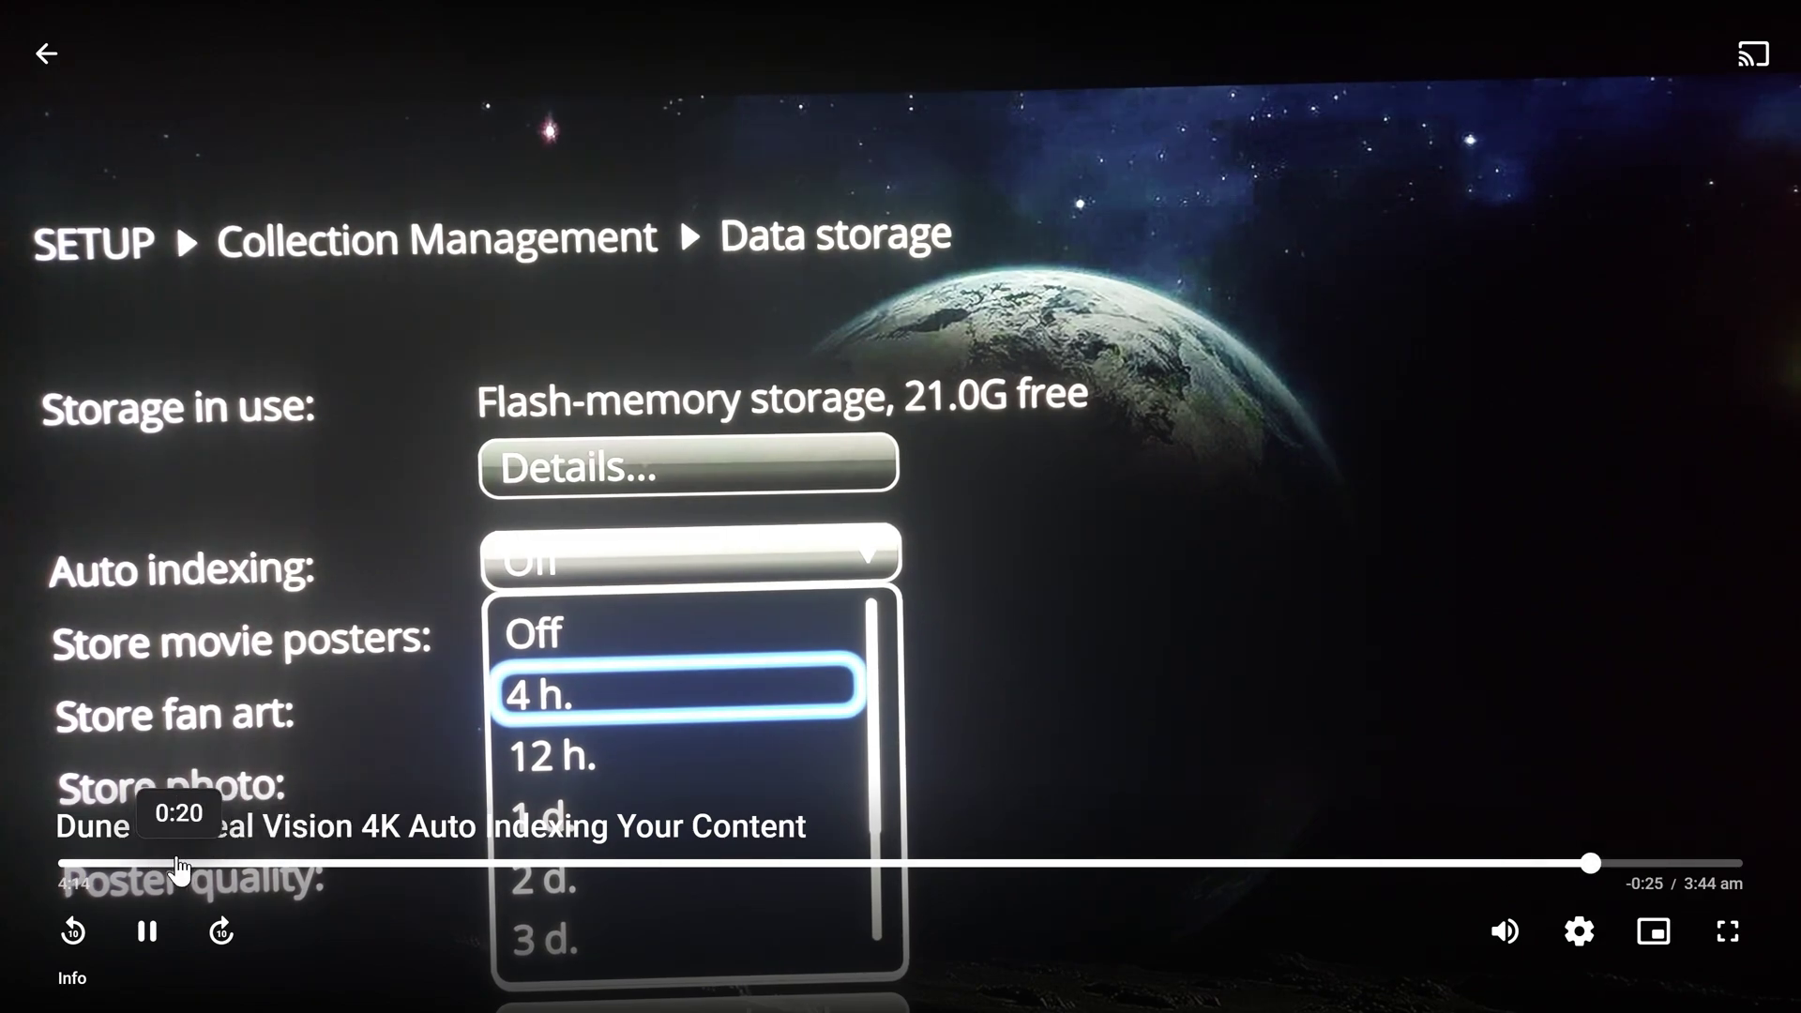
Rewind the video to about 0:20, pause it and return to the home screen
drag(177, 865, 179, 868)
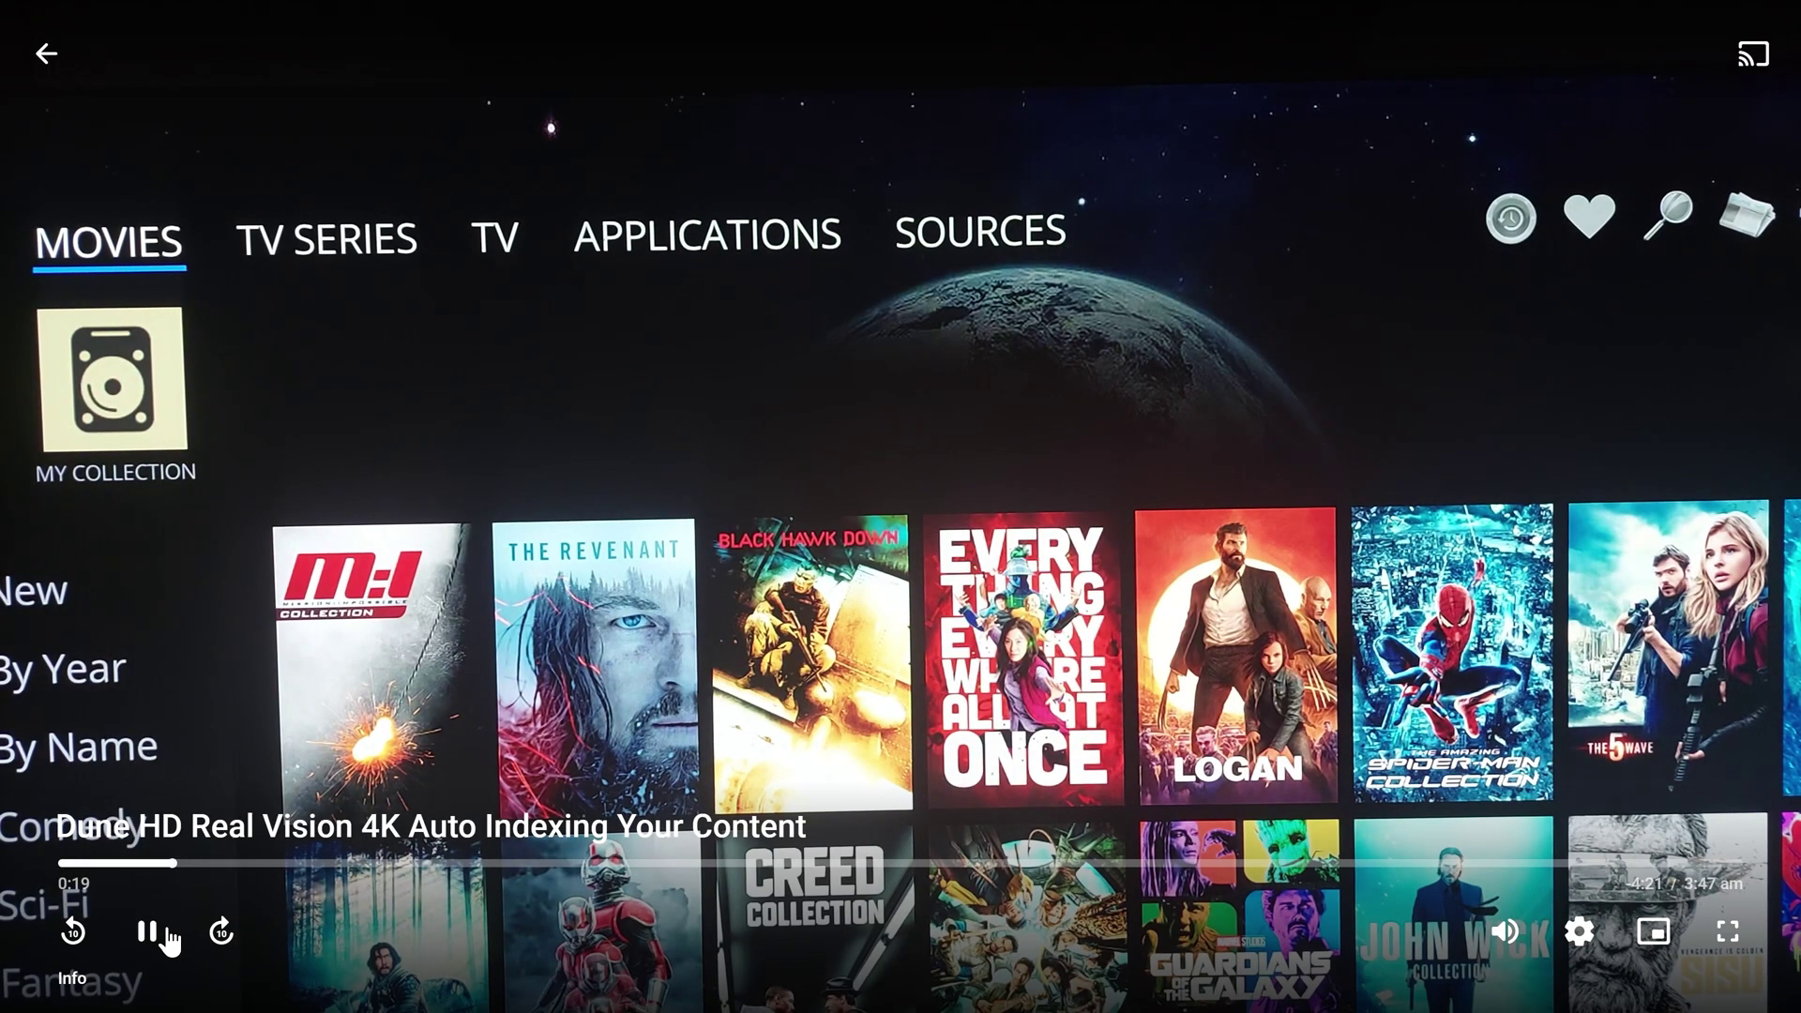
click(150, 931)
key(BackSpace)
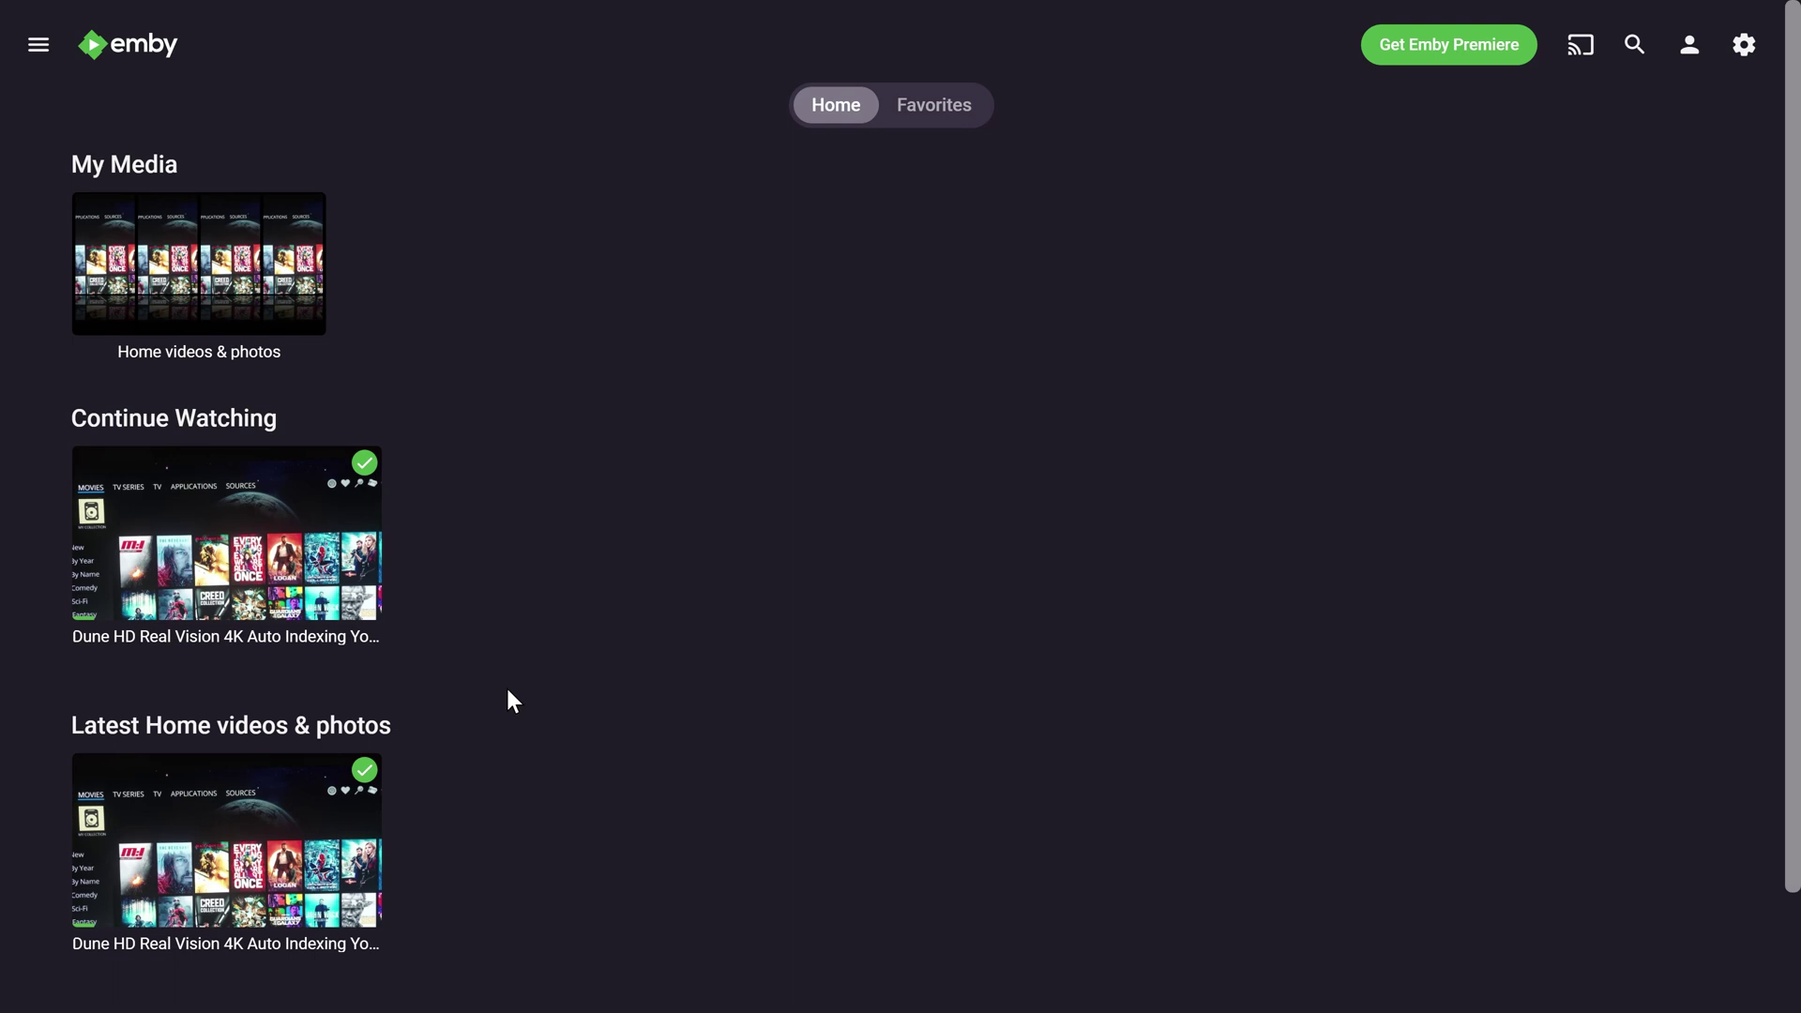